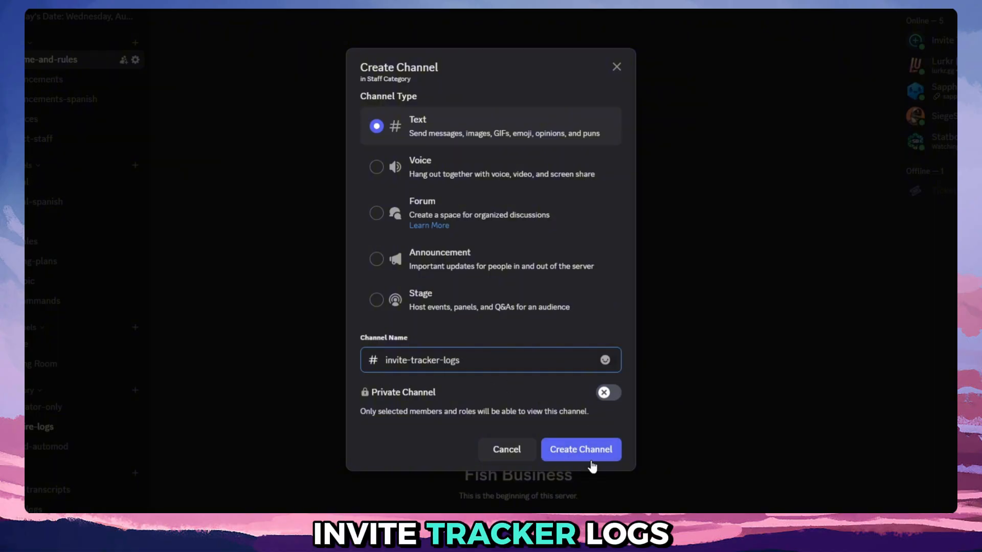
Create the text channel invite-tracker-logs in the Staff Category.
click(581, 449)
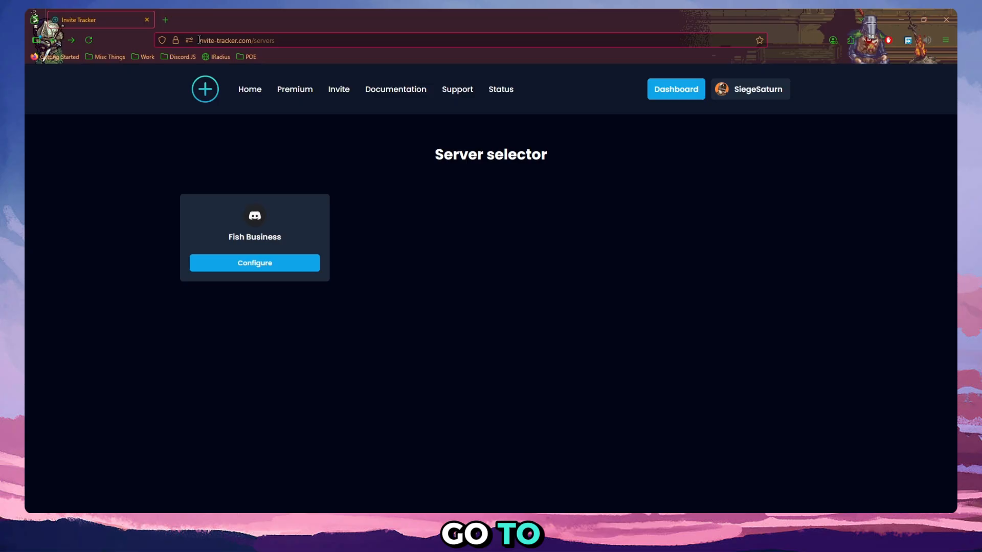
Switch to the dashboard on invite-tracker.com, configure the Fish Business server and open its invite tracking settings down to the Invite Label section.
drag(199, 40, 265, 46)
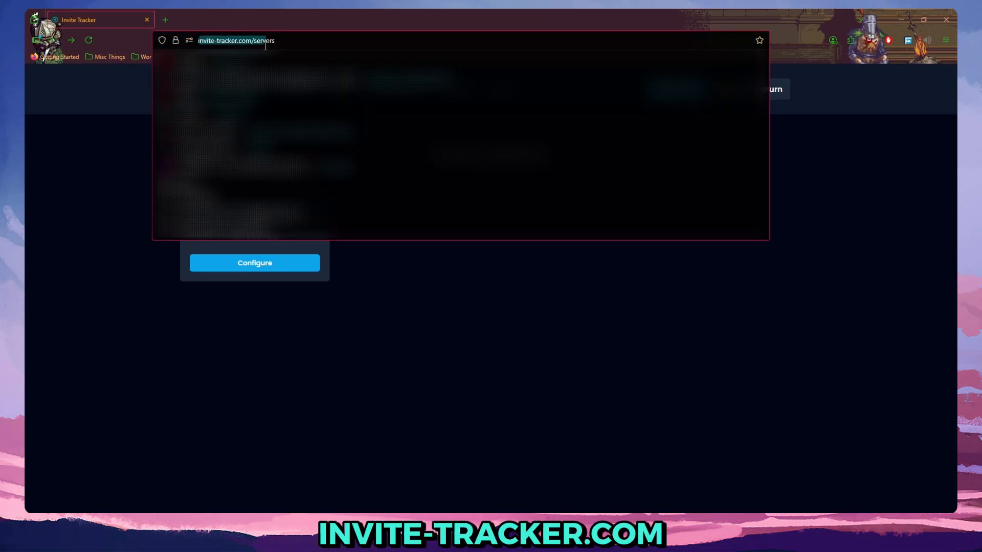
click(91, 117)
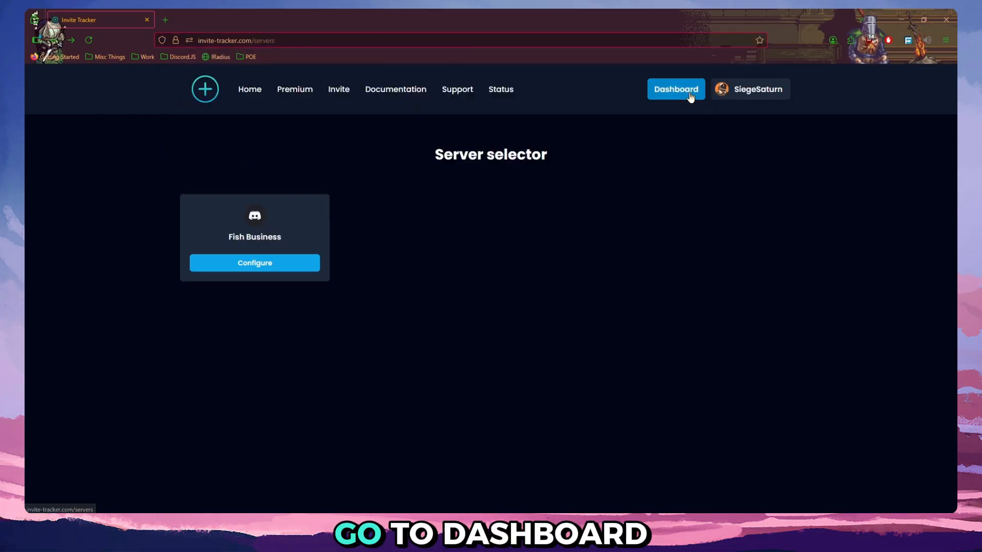
click(221, 267)
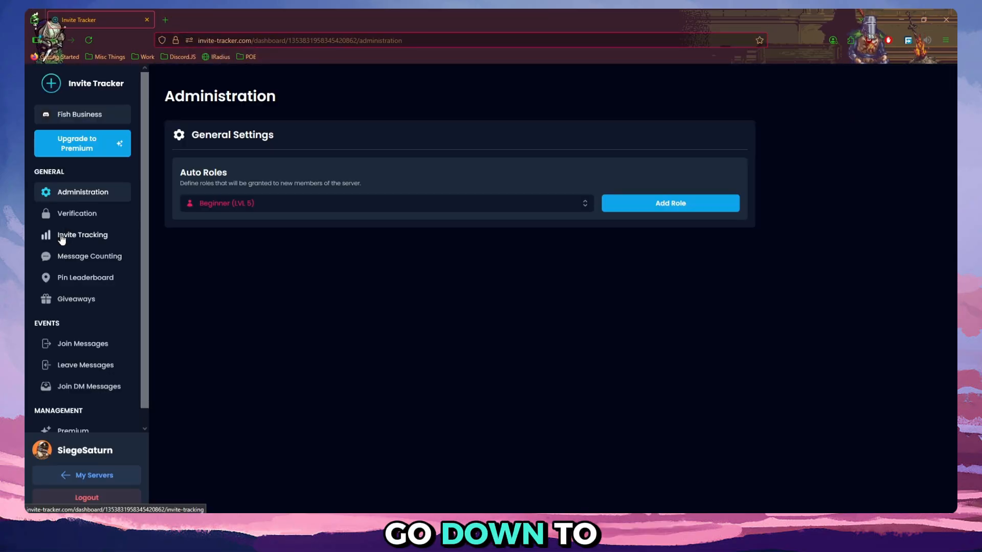
click(77, 234)
scroll(414, 339, down, 1)
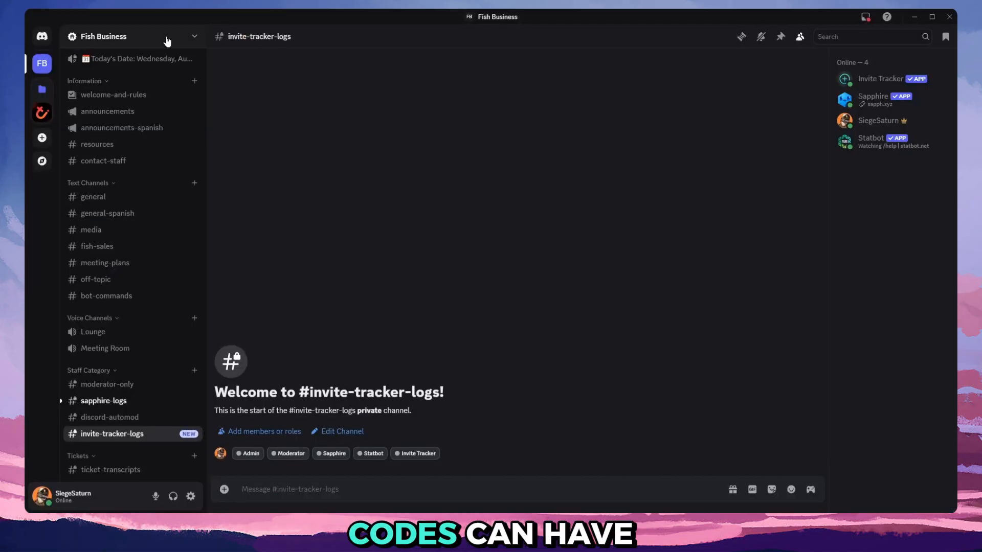
Switch to Discord and copy the code of the active welcome-and-rules invite from the server's invite settings.
click(167, 41)
click(107, 94)
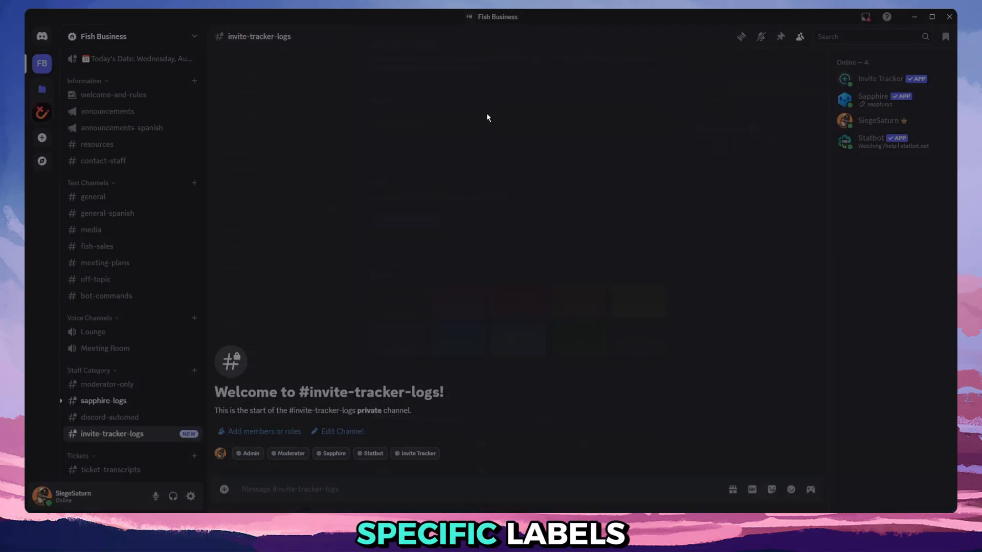
click(272, 249)
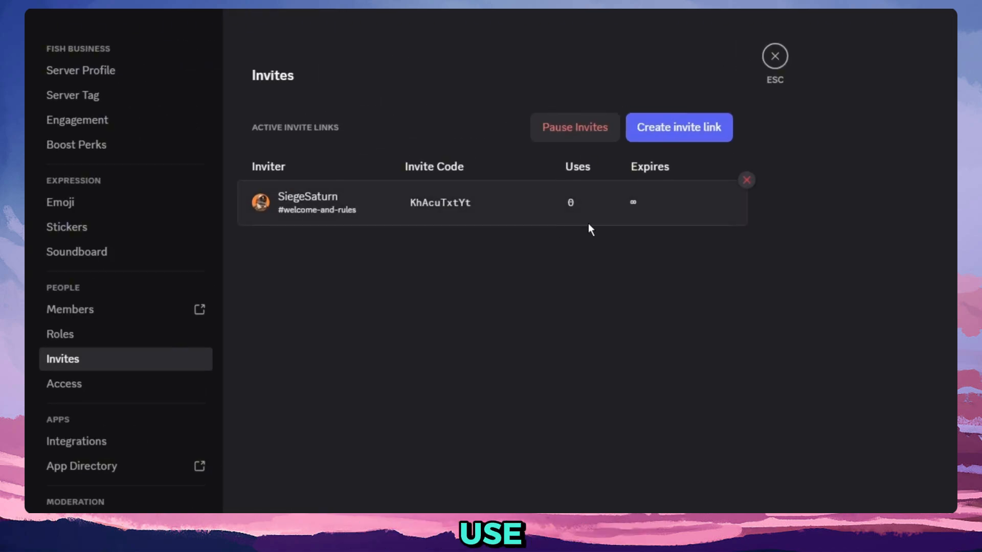
double_click(464, 200)
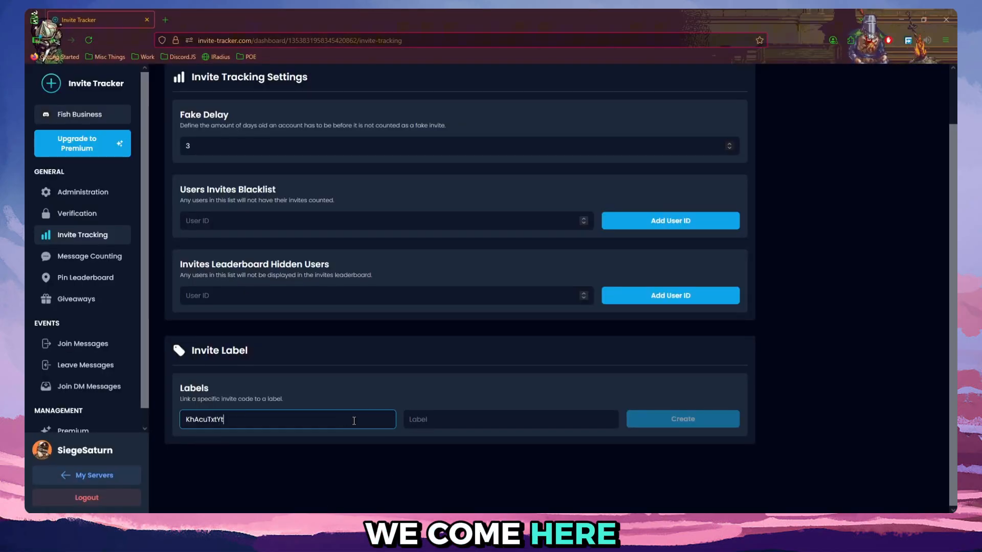
In Invite Tracker, create the label "Main Invite Link" for the copied invite code and save the changes.
click(435, 426)
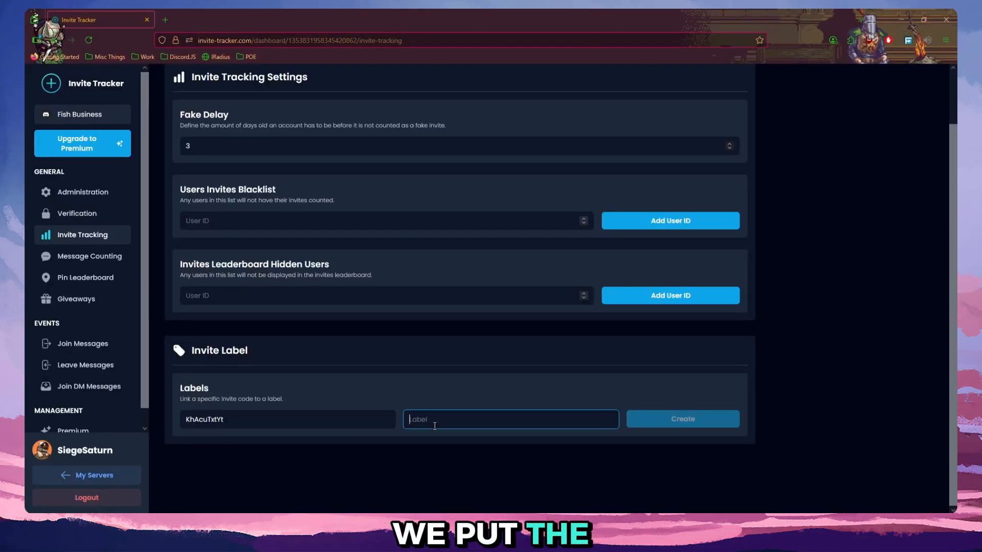
text(Main Invite Link)
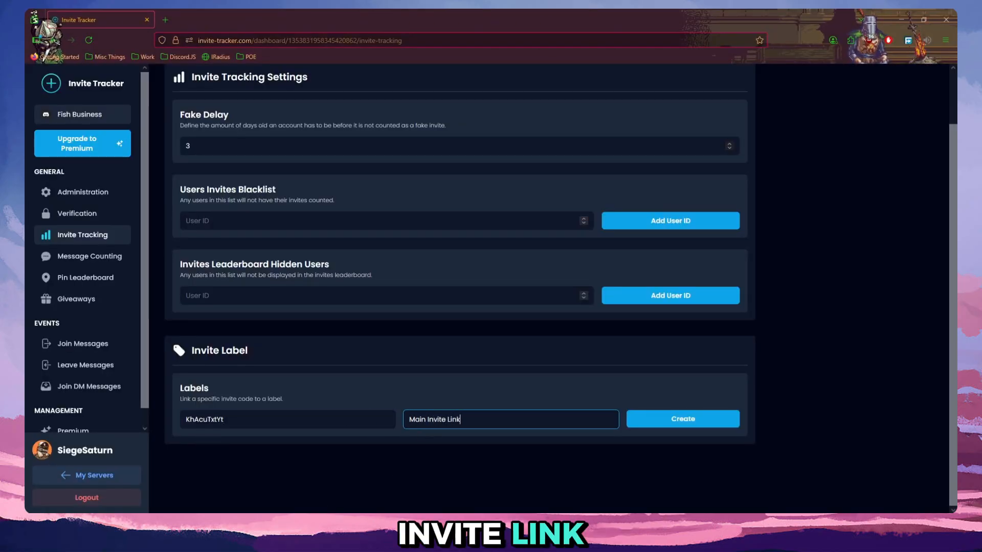
click(712, 428)
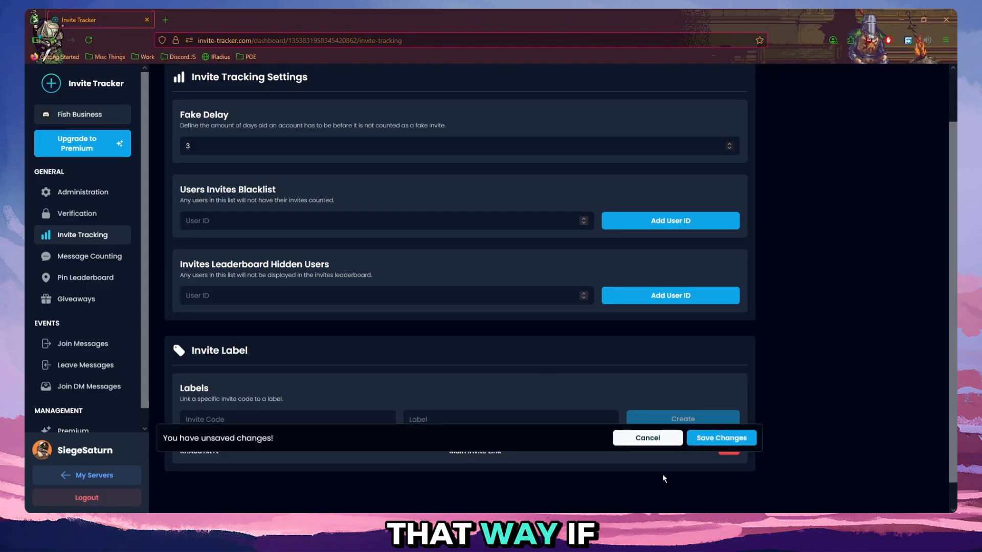
click(721, 438)
scroll(175, 433, down, 1)
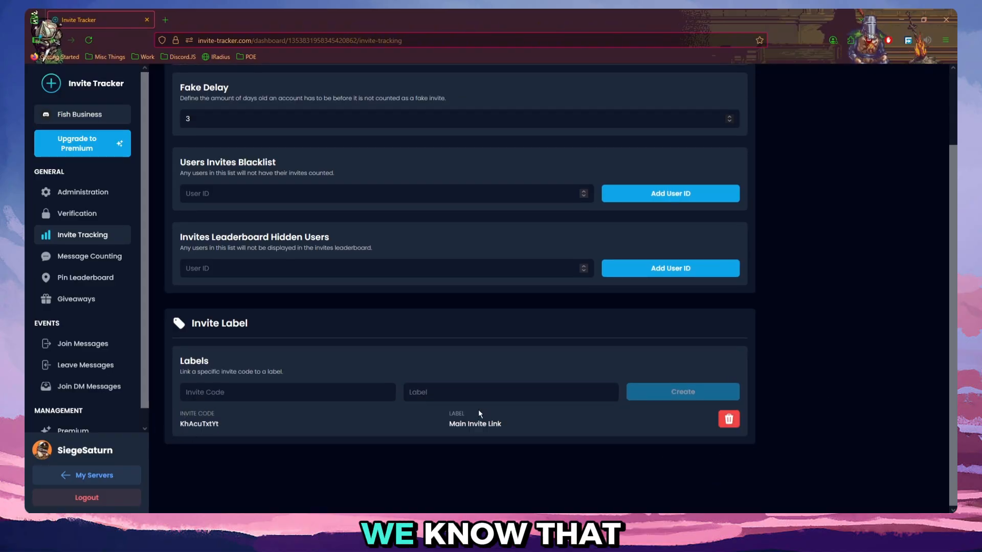
drag(449, 424, 500, 427)
click(452, 425)
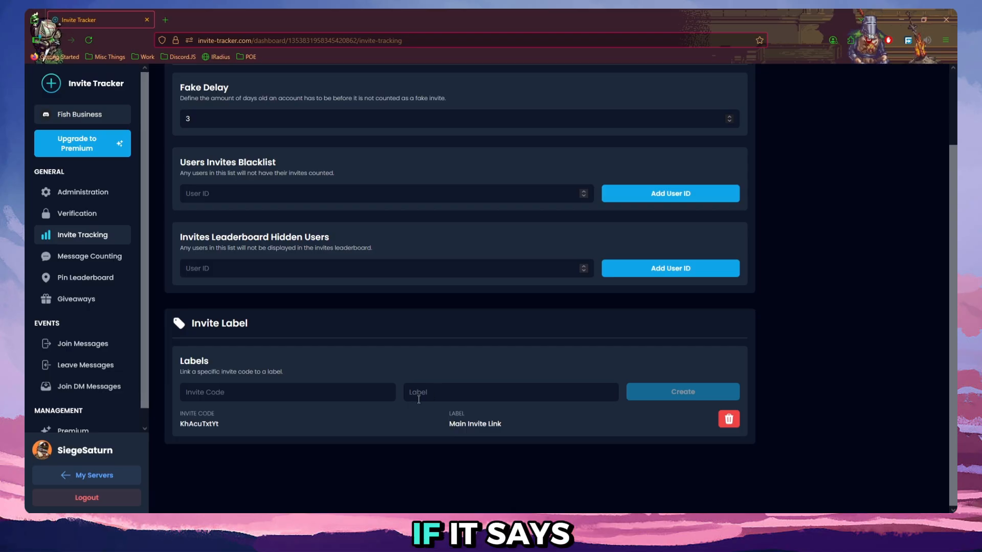
drag(448, 424, 510, 423)
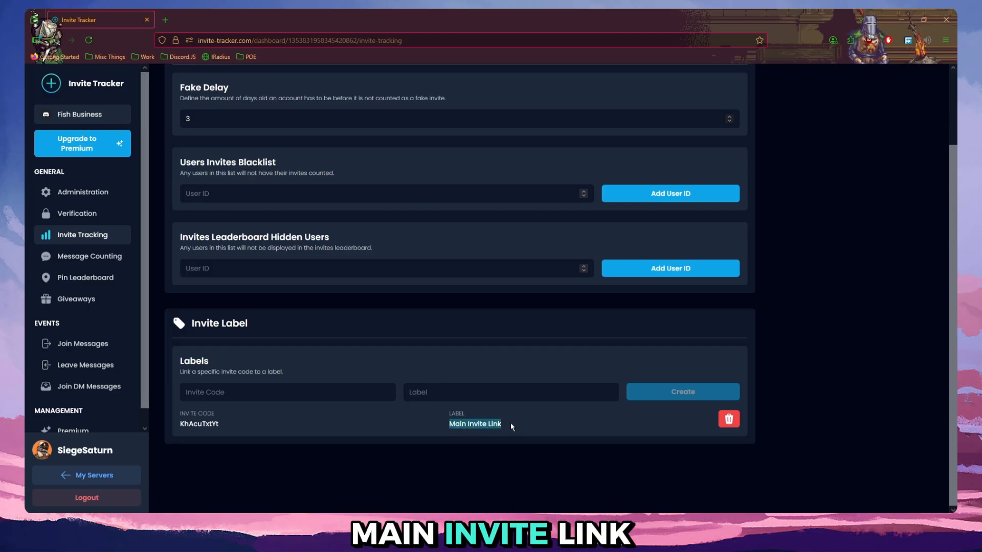
click(437, 449)
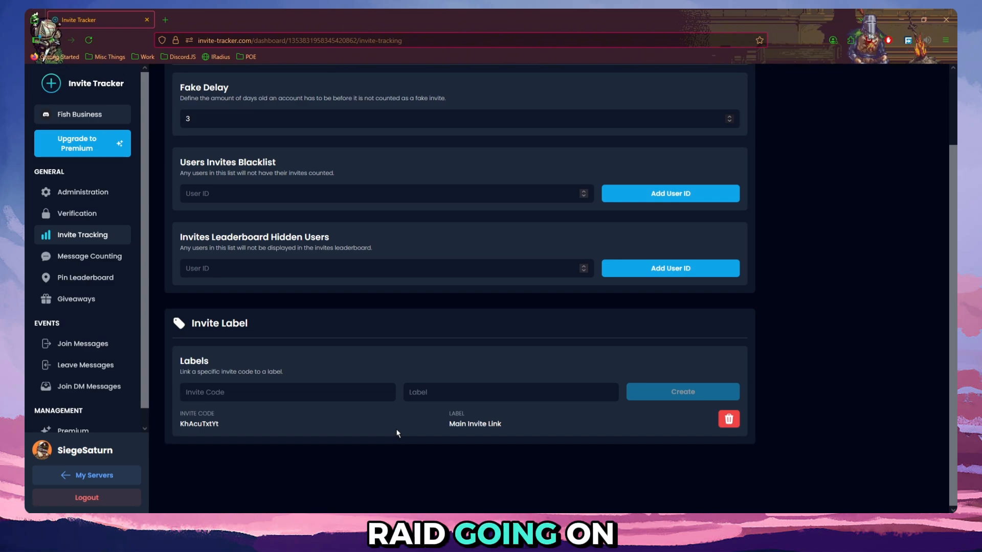
Enable join messages, set their channel to invite-tracker-logs and save the changes.
scroll(267, 492, up, 1)
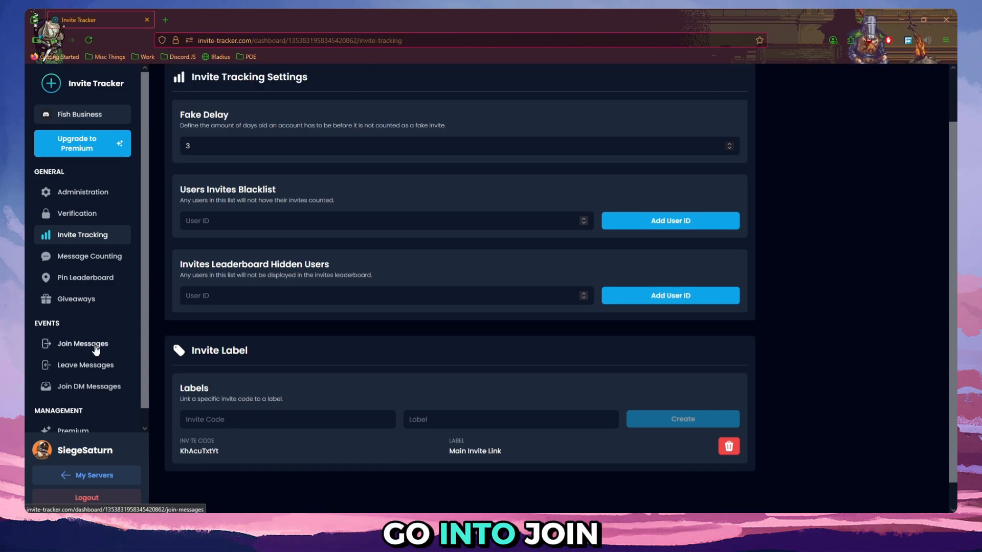
click(69, 343)
click(192, 209)
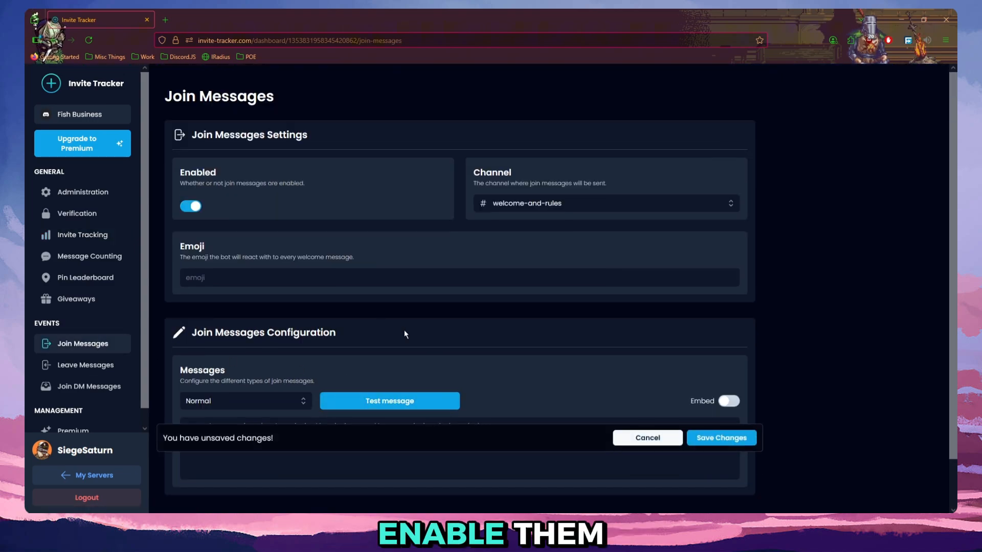
click(558, 209)
scroll(563, 284, down, 5)
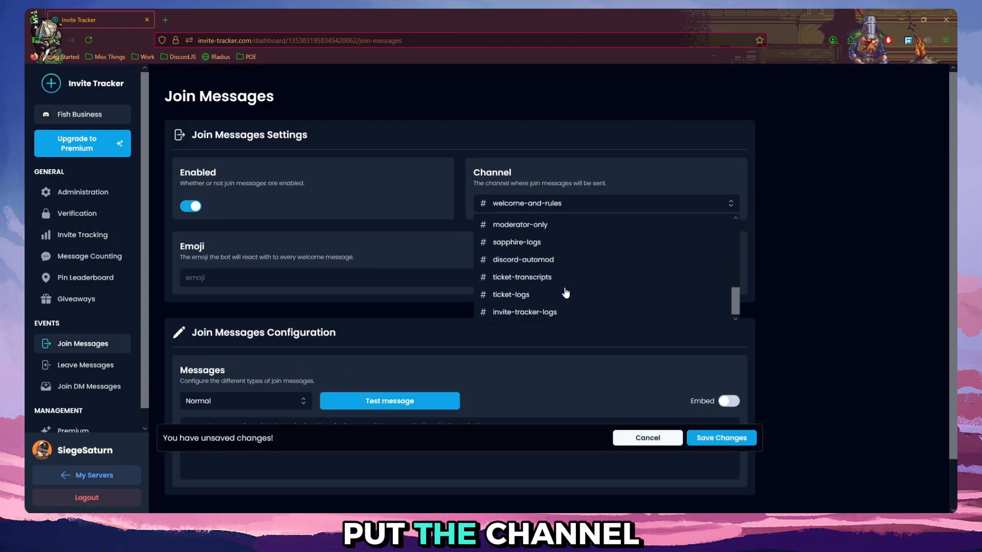
click(531, 313)
click(727, 438)
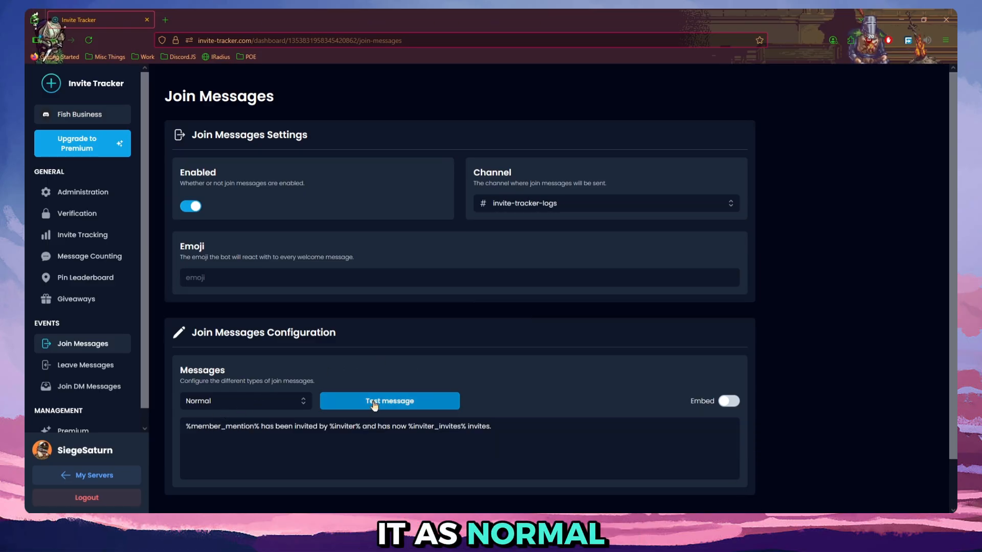
Send a test of the Normal join message and check it in Discord's invite-tracker-logs channel.
click(434, 404)
click(242, 522)
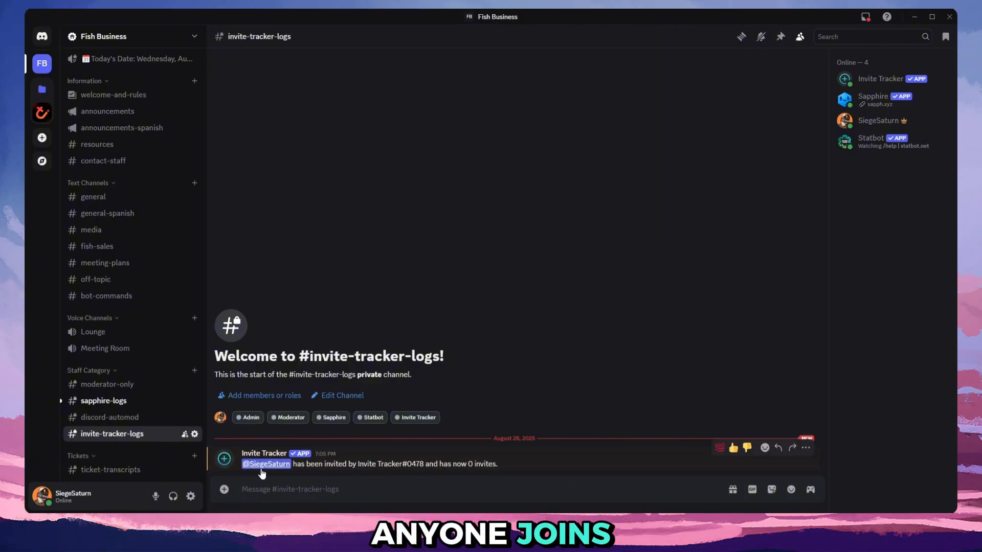
drag(244, 466, 339, 466)
drag(359, 466, 500, 466)
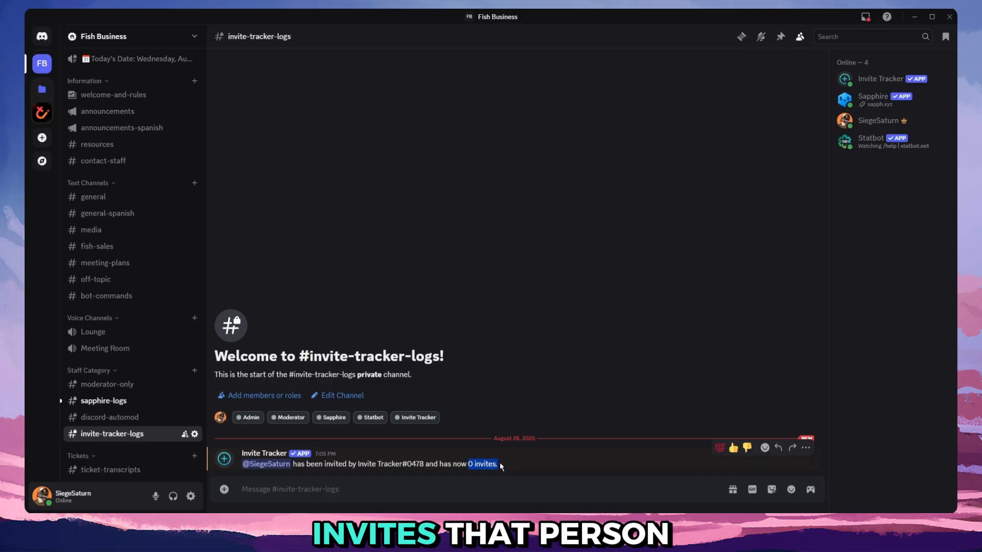
click(500, 466)
click(367, 498)
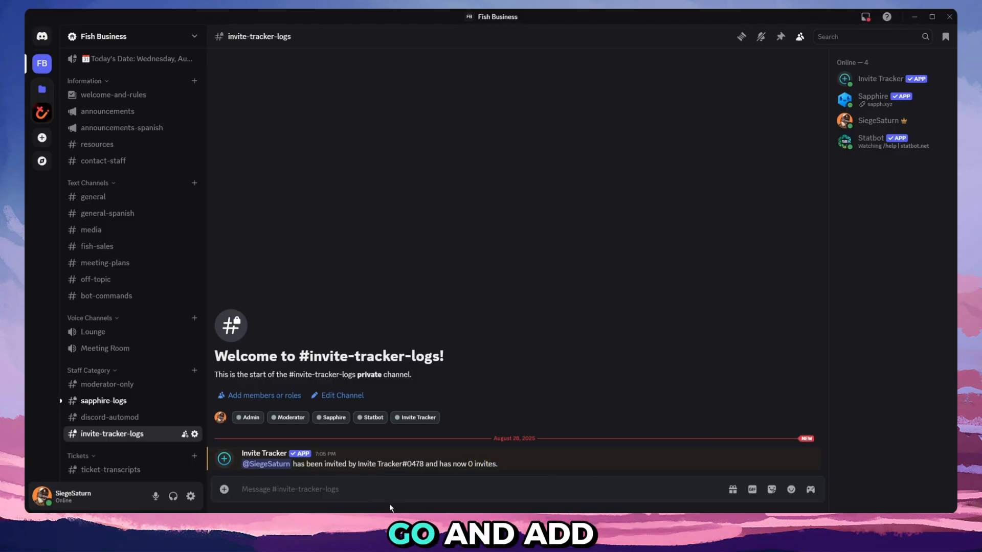
drag(335, 464, 426, 465)
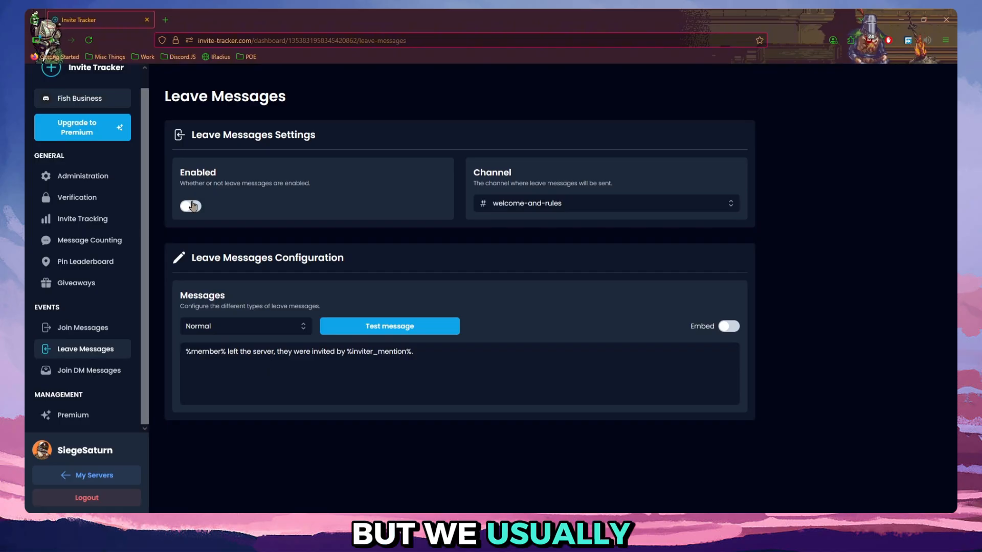
Enable leave messages in the invite-tracker-logs channel, save the changes and send a test message.
click(191, 206)
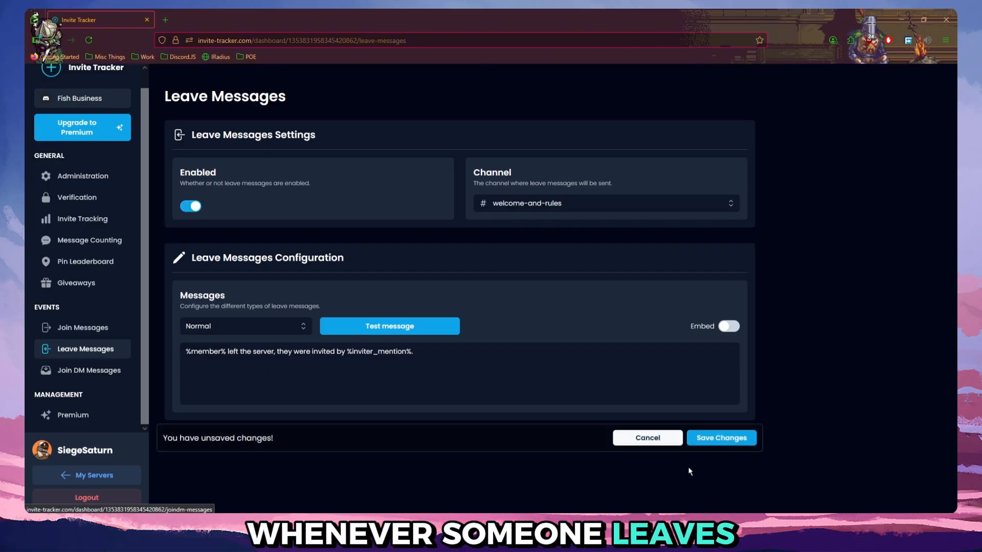
click(550, 214)
scroll(543, 287, down, 10)
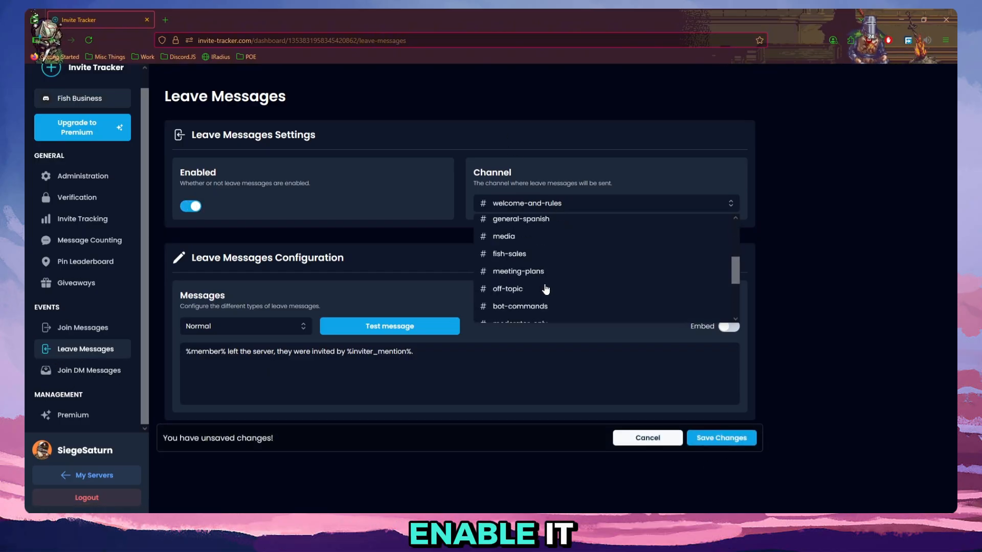
click(547, 373)
click(721, 438)
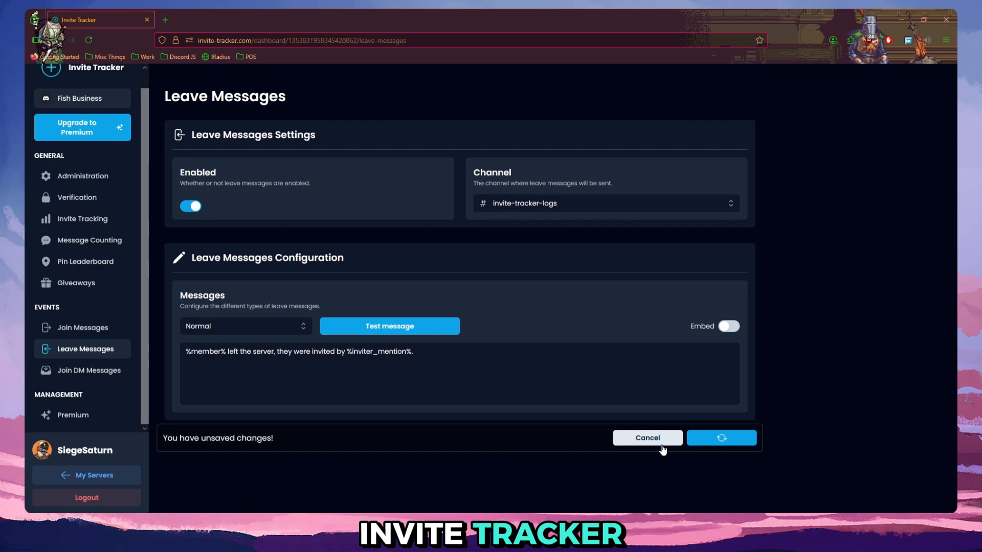
click(374, 331)
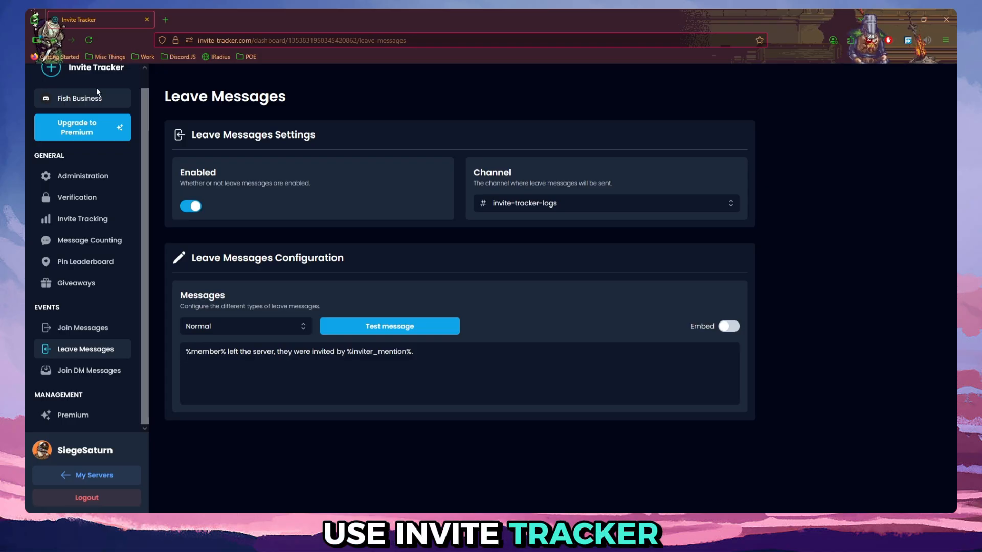
Examine the verification settings, including the level options, timeout, role and the channel for users with closed DMs.
click(72, 198)
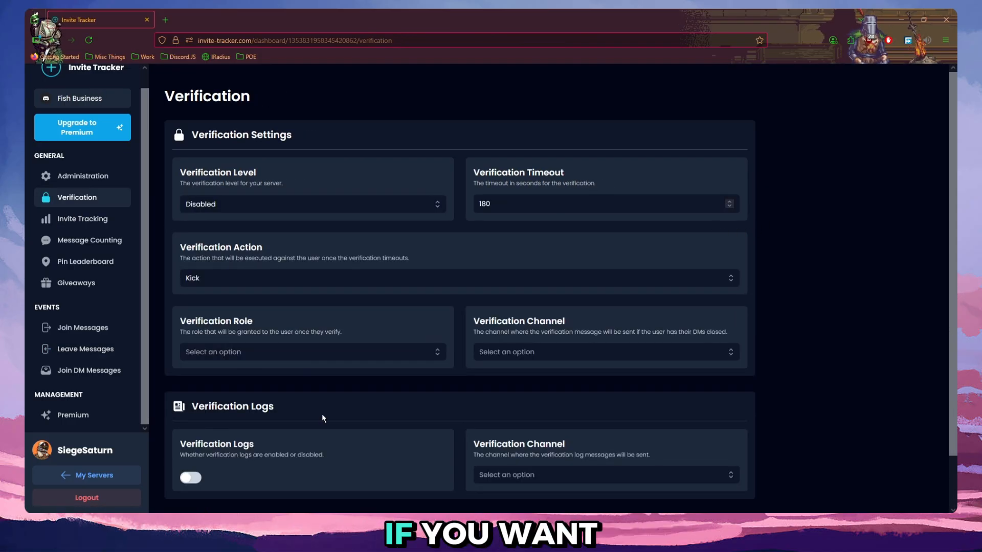
click(307, 204)
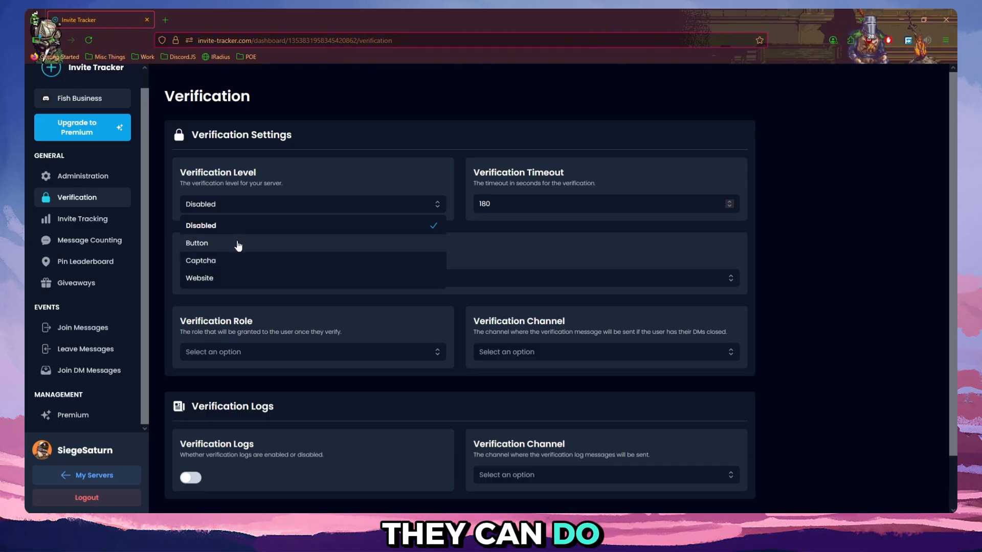
click(512, 194)
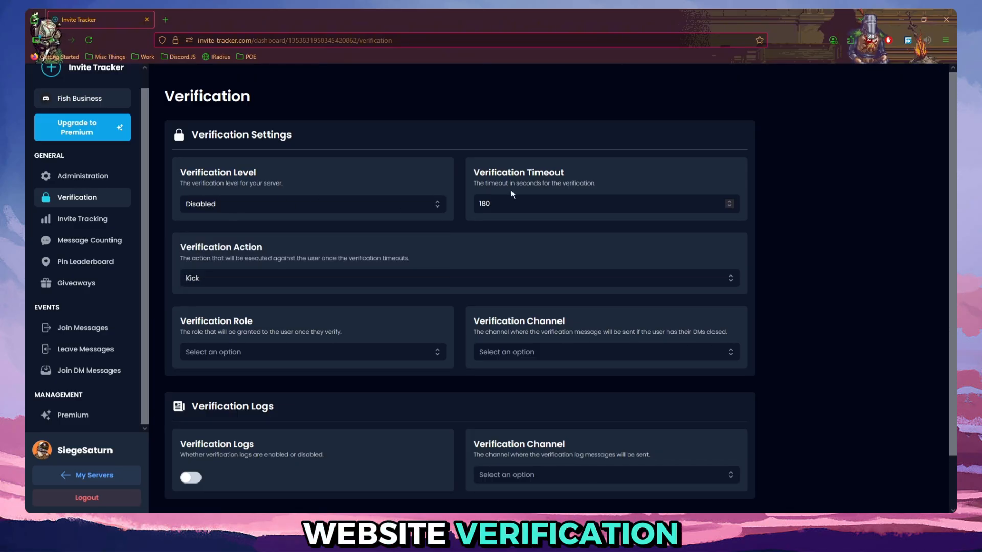
drag(475, 166, 620, 174)
click(617, 176)
drag(499, 202, 463, 201)
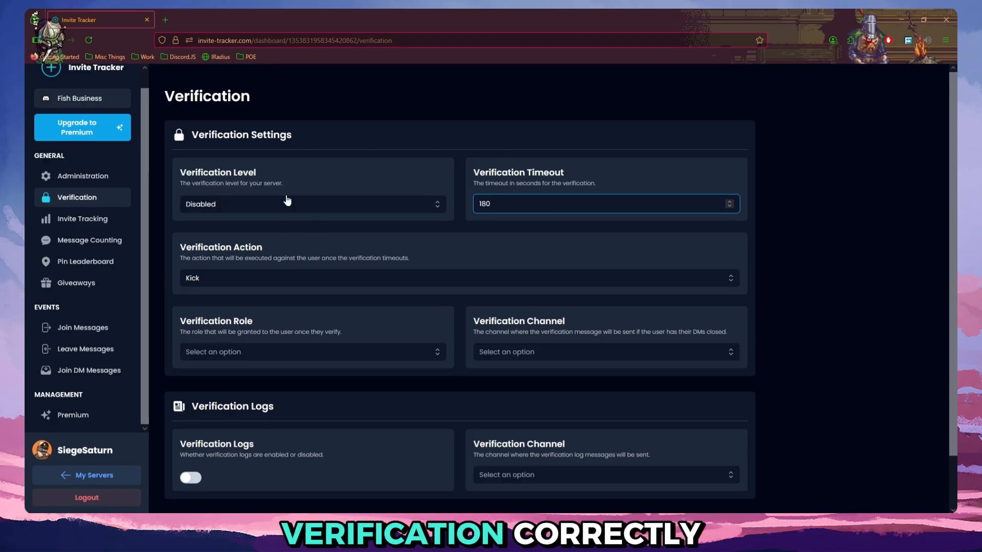
double_click(508, 200)
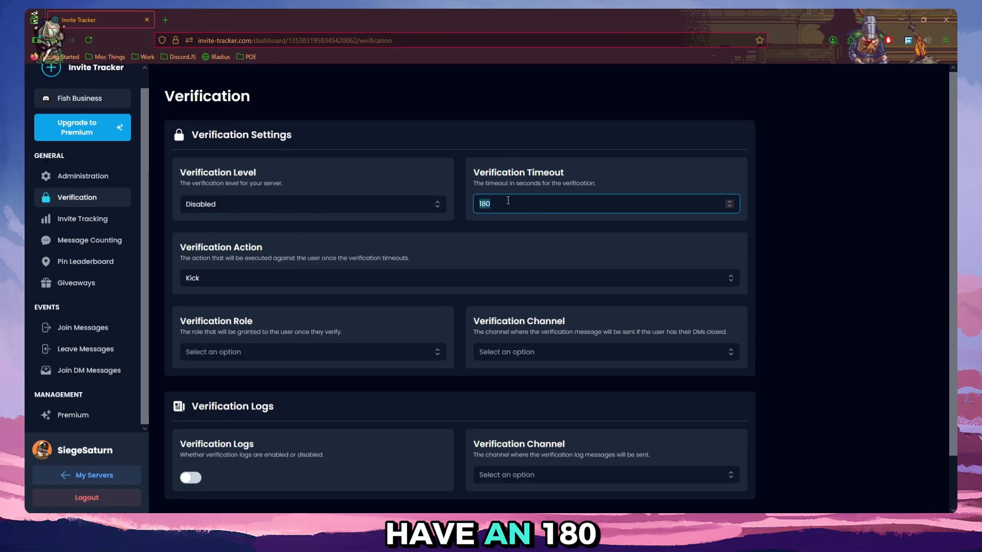
scroll(243, 309, down, 1)
drag(179, 277, 343, 280)
click(343, 277)
drag(468, 259, 676, 277)
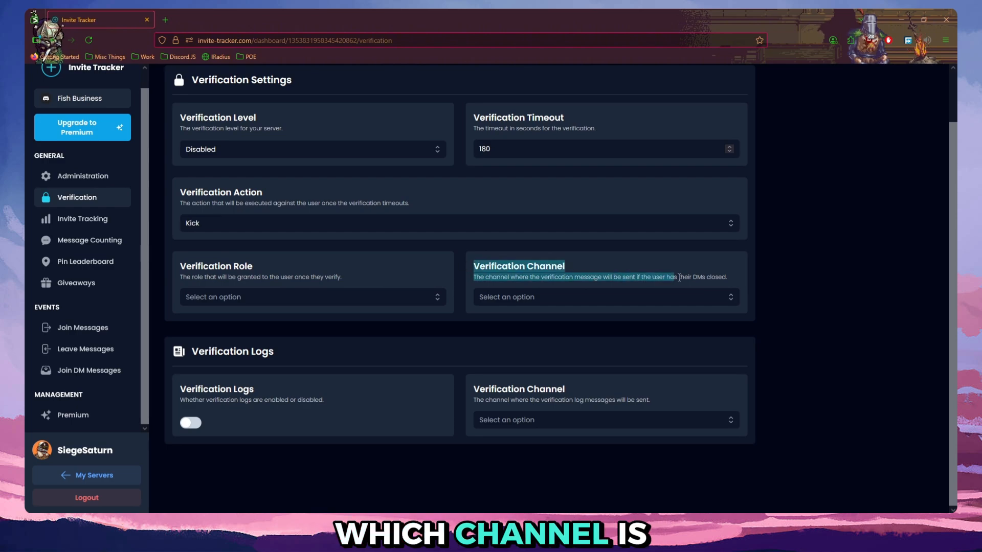
click(676, 276)
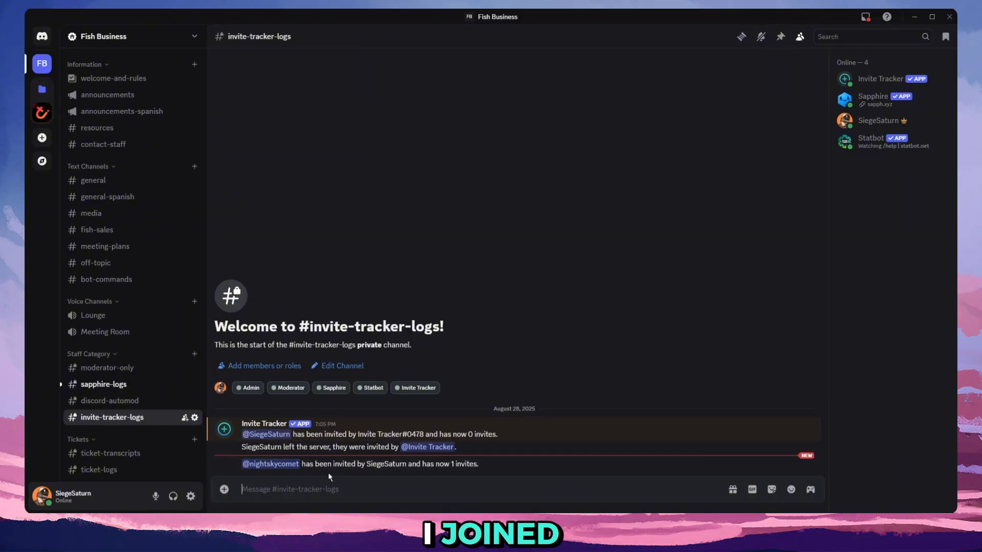
Examine the newest join message in Discord's invite-tracker-logs channel for the new member, the inviter and the invite count.
click(271, 464)
click(359, 467)
click(447, 467)
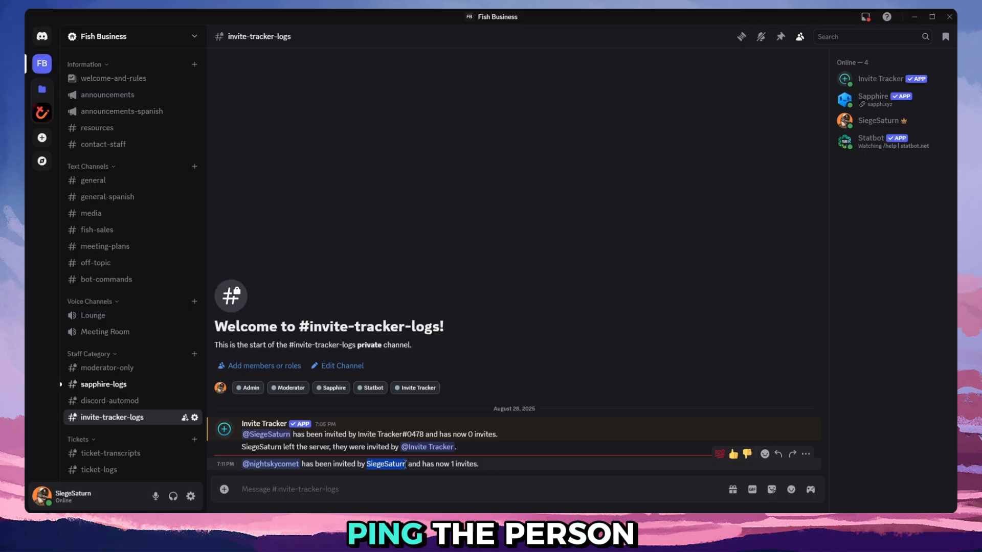
Switch from Discord to the Invite Tracker dashboard and open the join message settings.
click(429, 448)
click(431, 450)
click(156, 521)
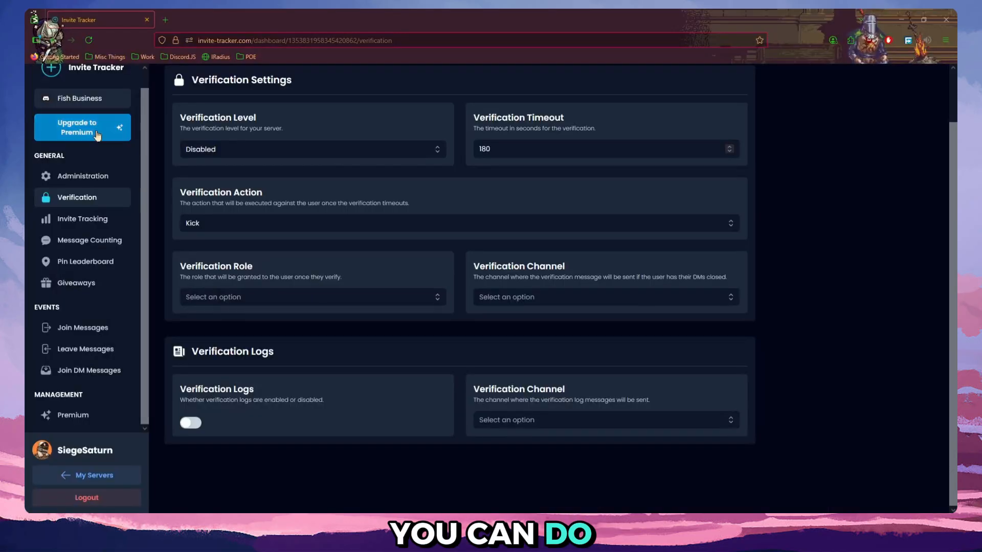
click(82, 328)
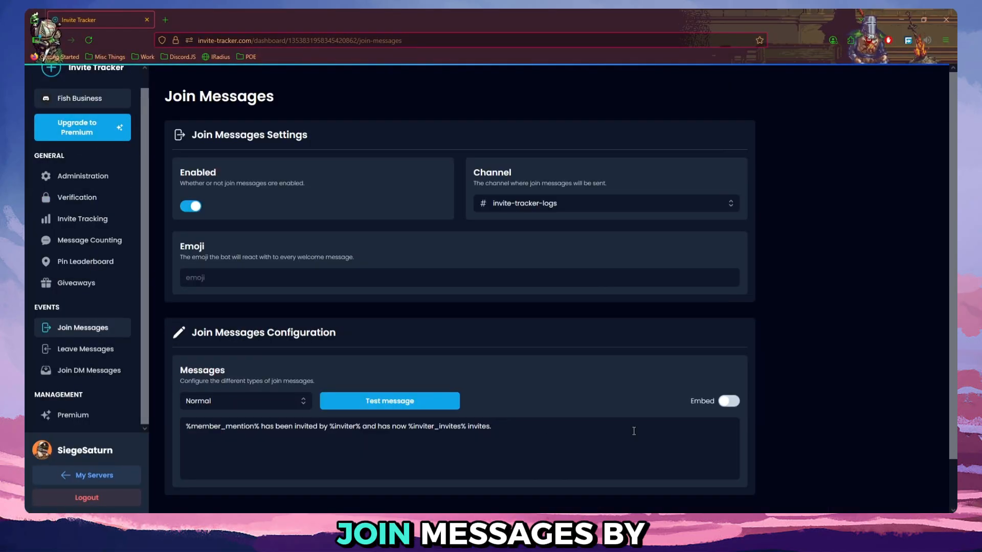
Try to change the %inviter% variable in the Normal join message to %inviter_mention%.
click(354, 426)
text(_mentio)
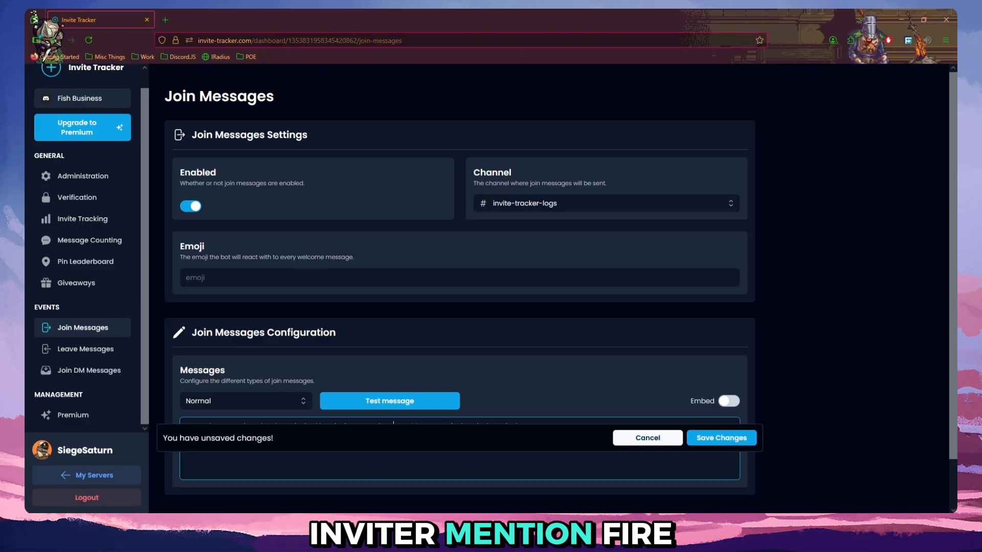
scroll(531, 333, down, 1)
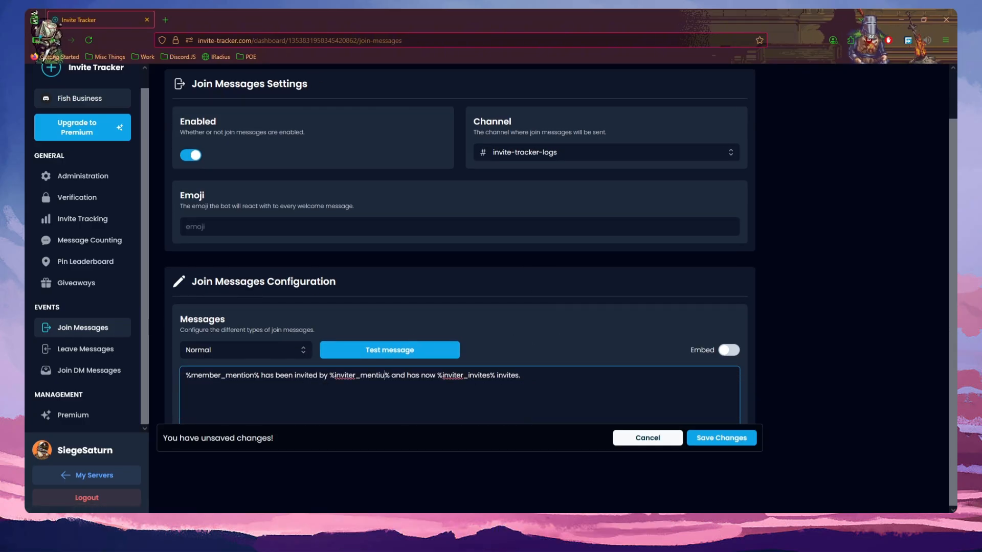
Replace %inviter% in the Normal join message with the %inviter_mention% variable copied from the leave message, and save the changes.
click(123, 356)
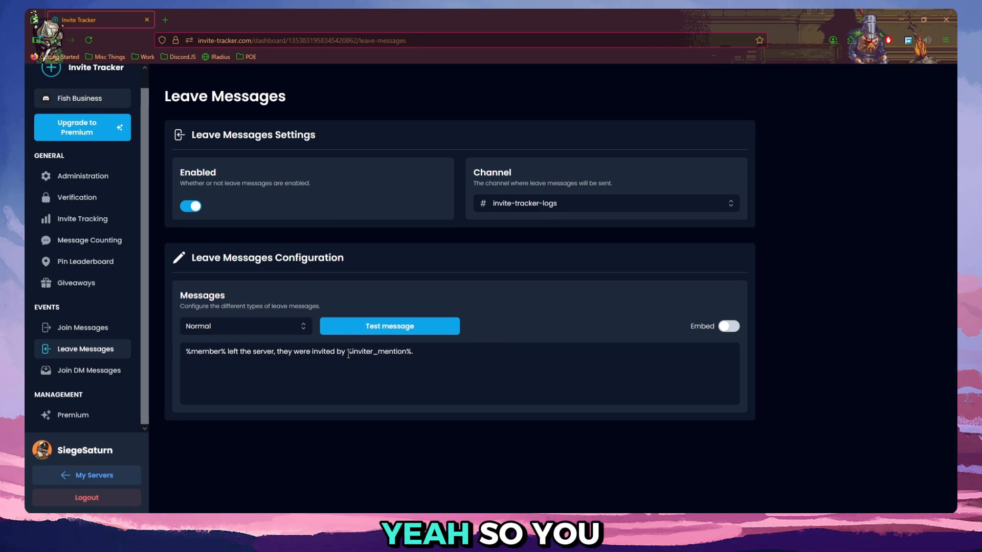
drag(347, 352, 414, 351)
key(ctrl+c)
click(83, 328)
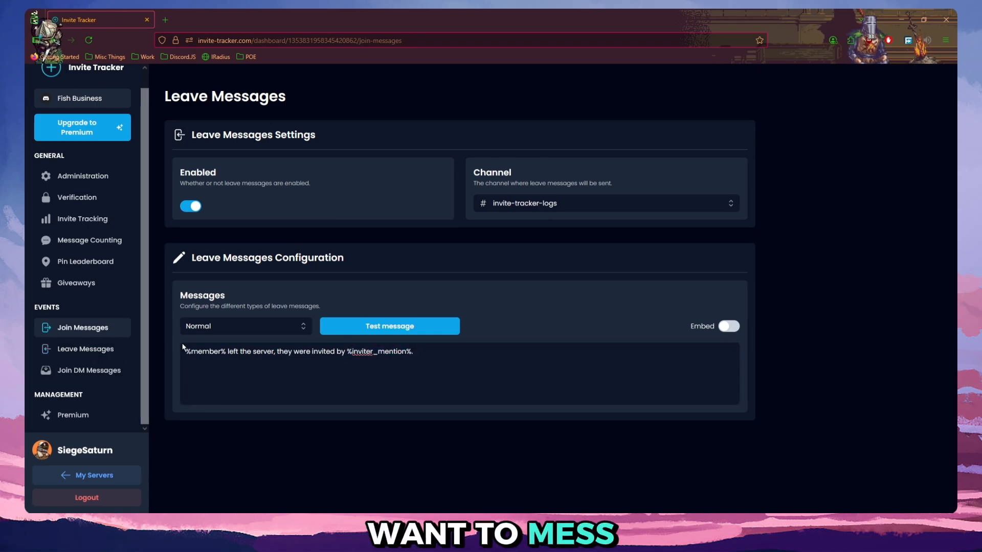
drag(329, 428, 364, 427)
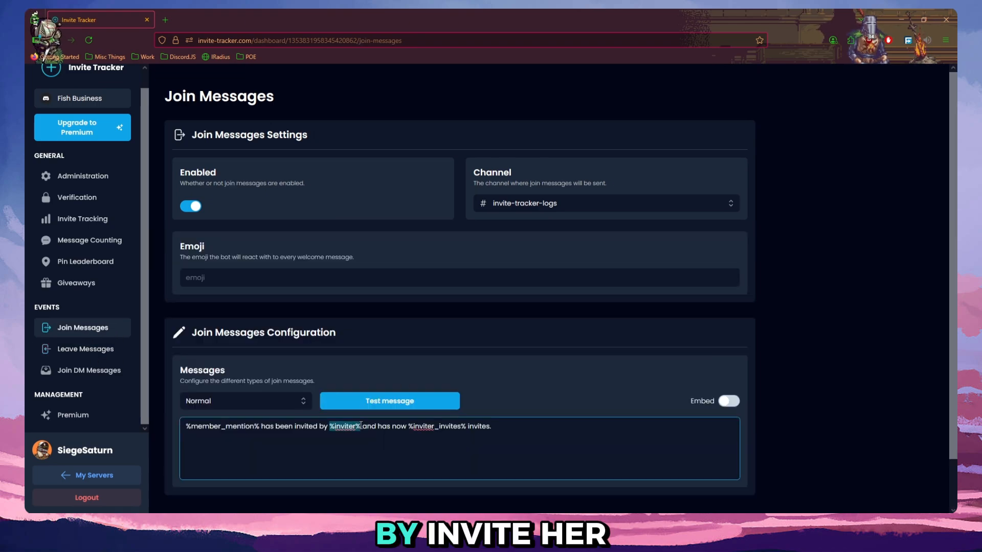
key(ctrl+v)
scroll(461, 462, down, 1)
click(720, 437)
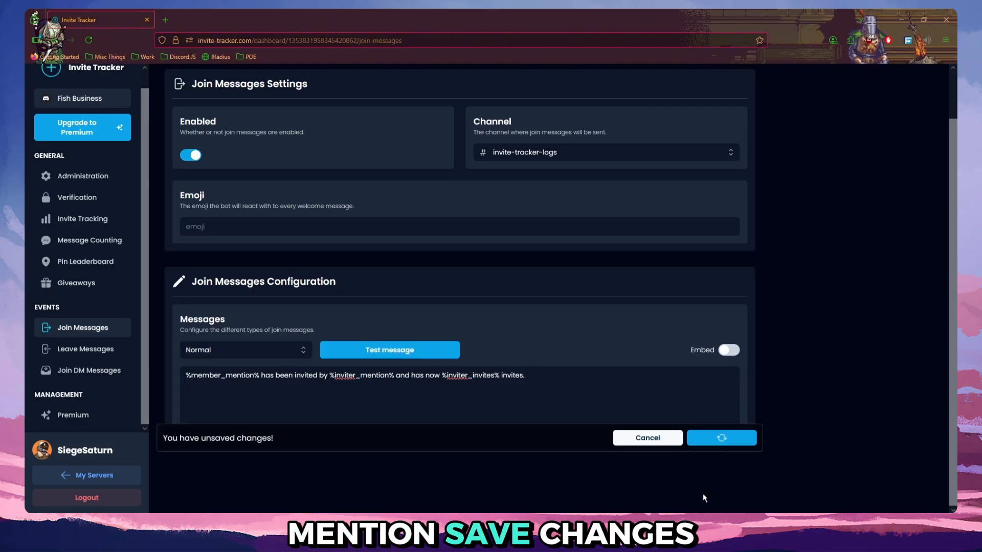
Send a test of the edited join message and check the inviter mention in Discord's invite-tracker-logs channel.
click(404, 350)
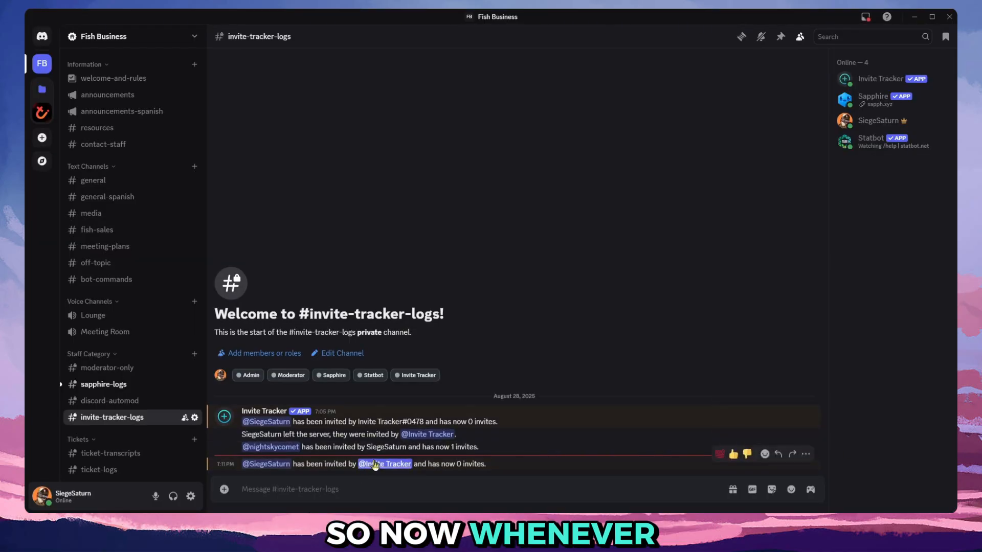
click(371, 466)
click(368, 467)
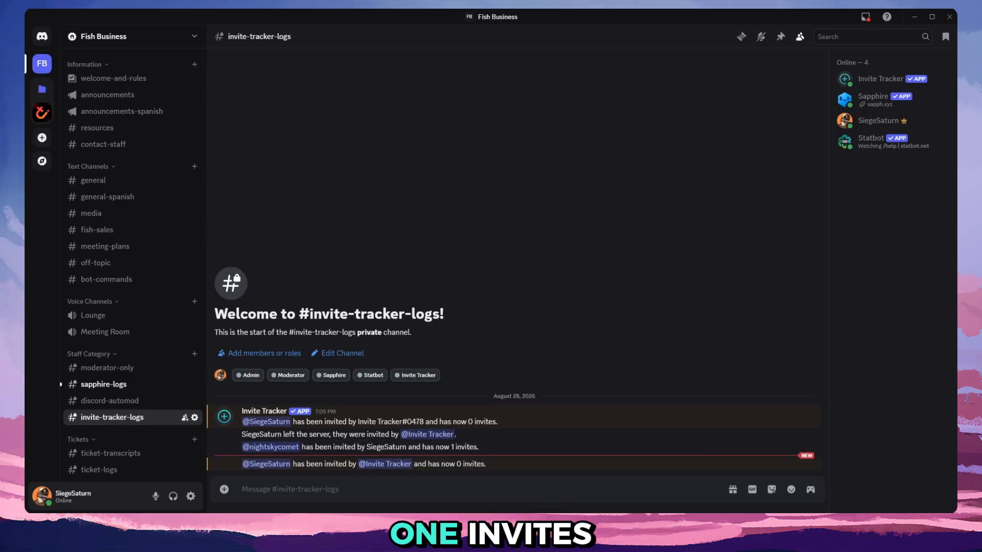
Browse Invite Tracker's slash commands in Discord, including those for adding bonus, fake and regular invites.
text(/)
click(222, 303)
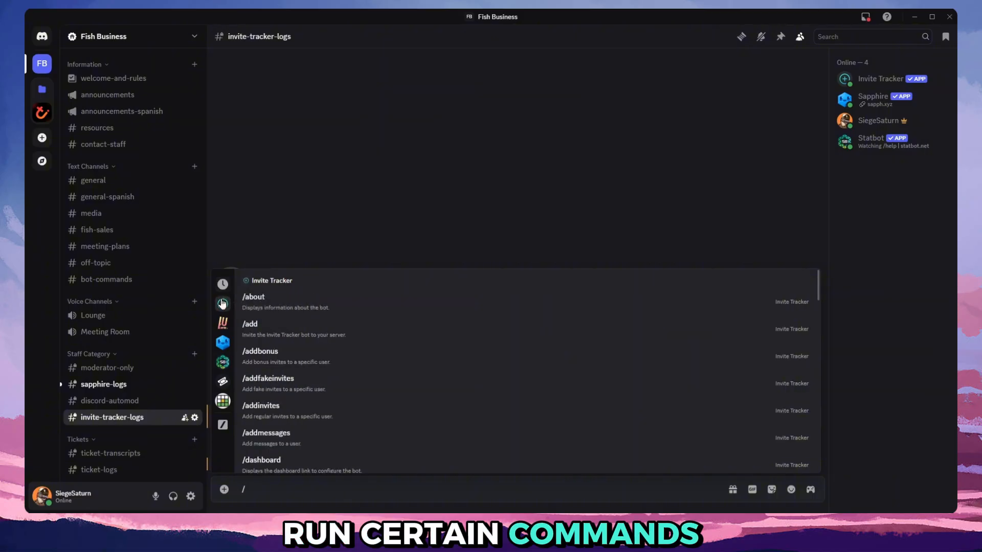
scroll(374, 309, down, 1)
scroll(374, 309, up, 2)
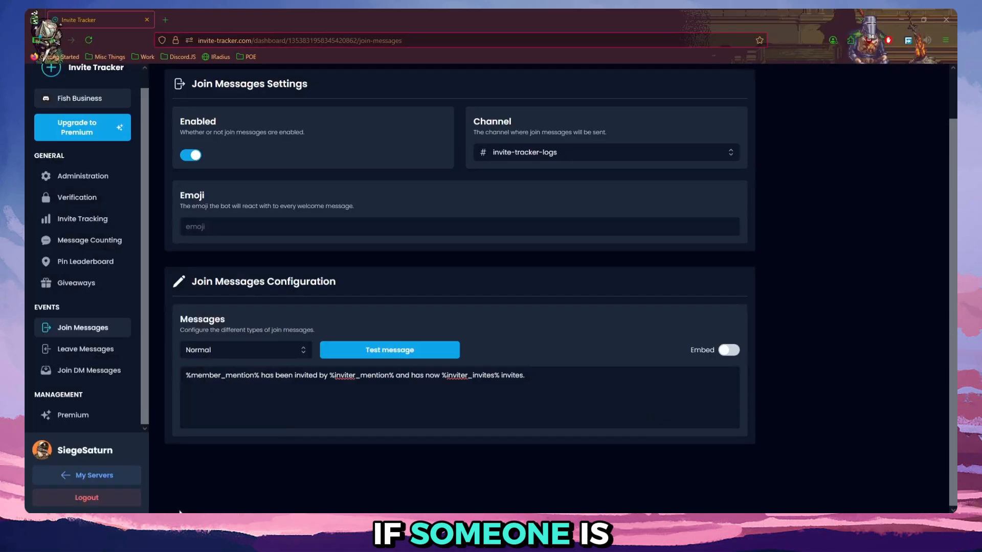
scroll(296, 213, up, 1)
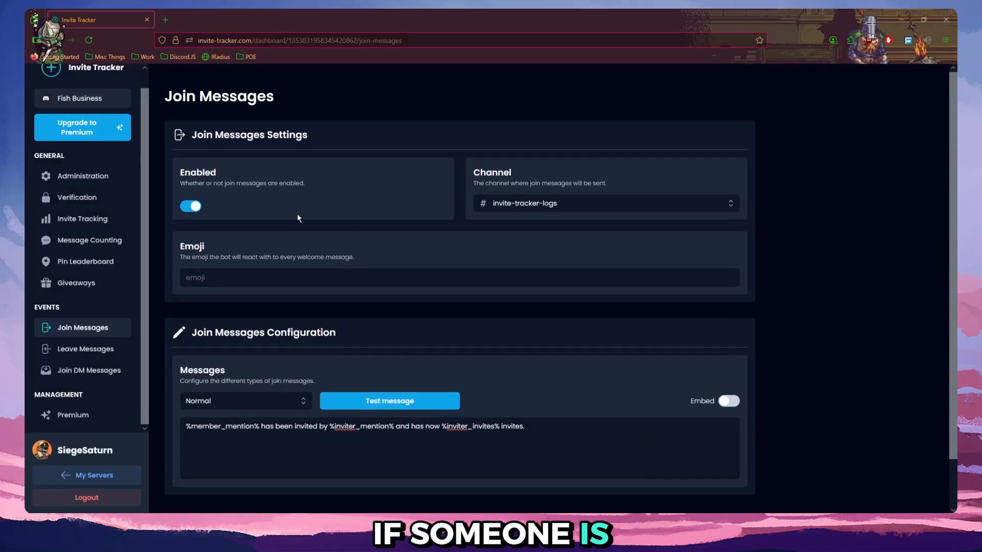
Examine the Fake Delay option in the dashboard's Invite Tracking settings and dismiss the premium notice.
click(82, 219)
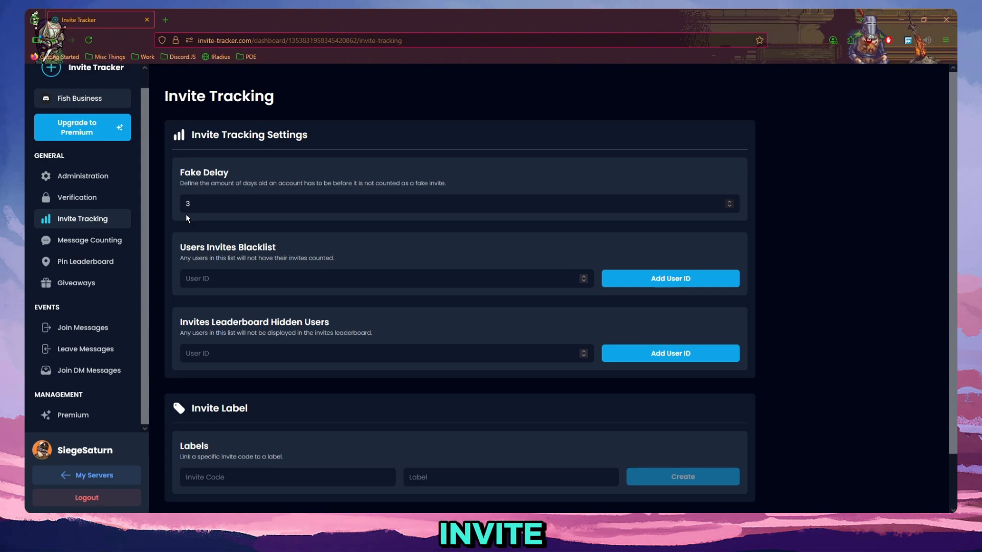
click(637, 204)
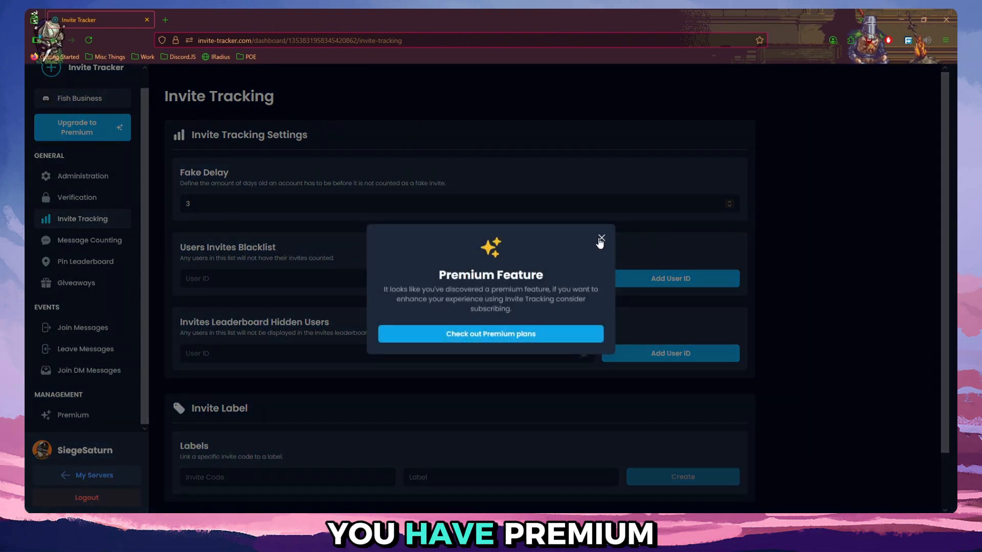
click(599, 238)
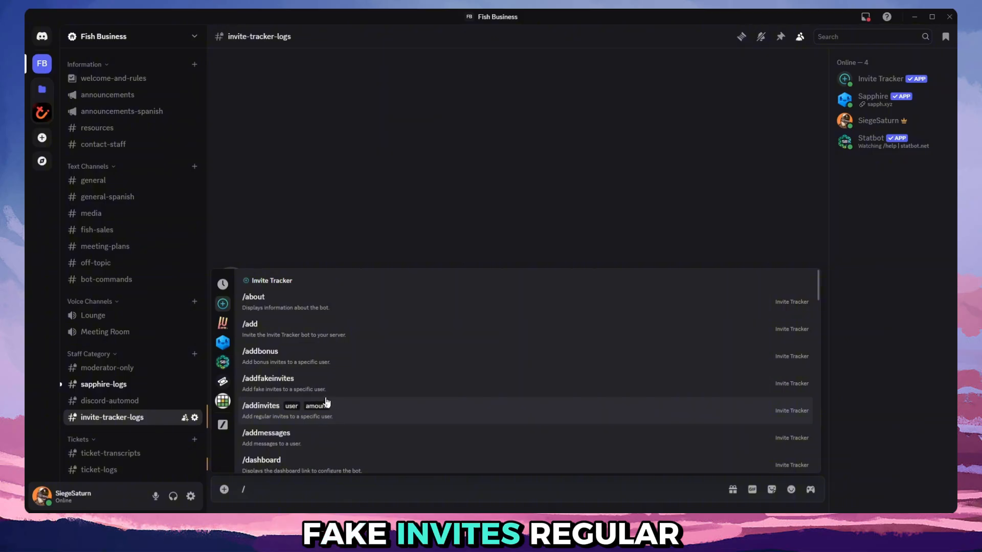
Run the /leaderboard invites command in Discord's invite-tracker-logs channel and check the invite counts for each member.
scroll(331, 381, down, 2)
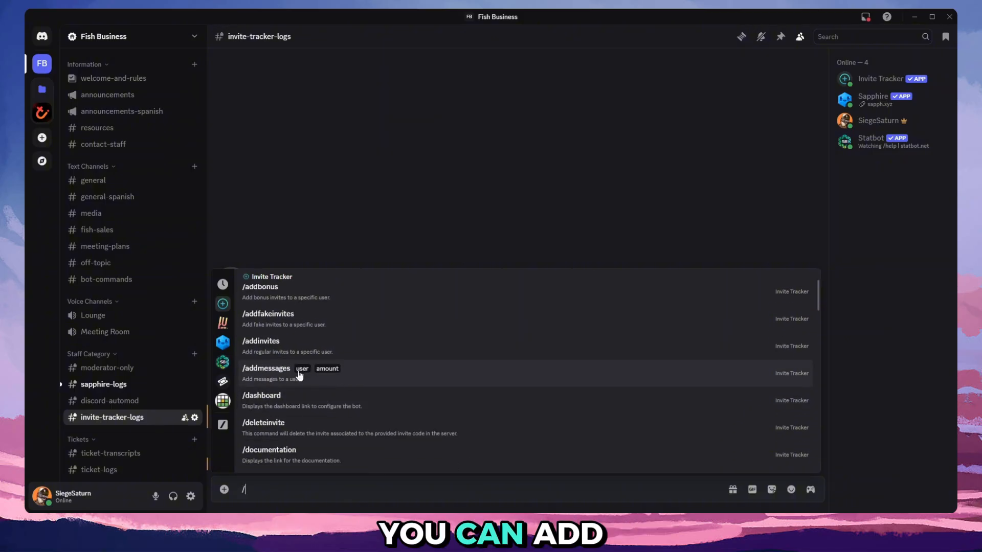
scroll(342, 371, down, 2)
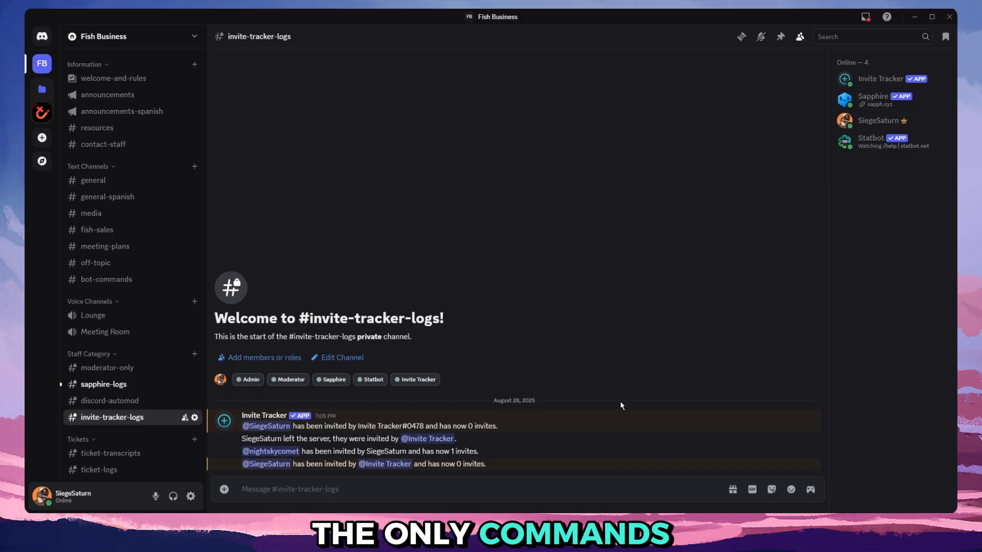
text(/)
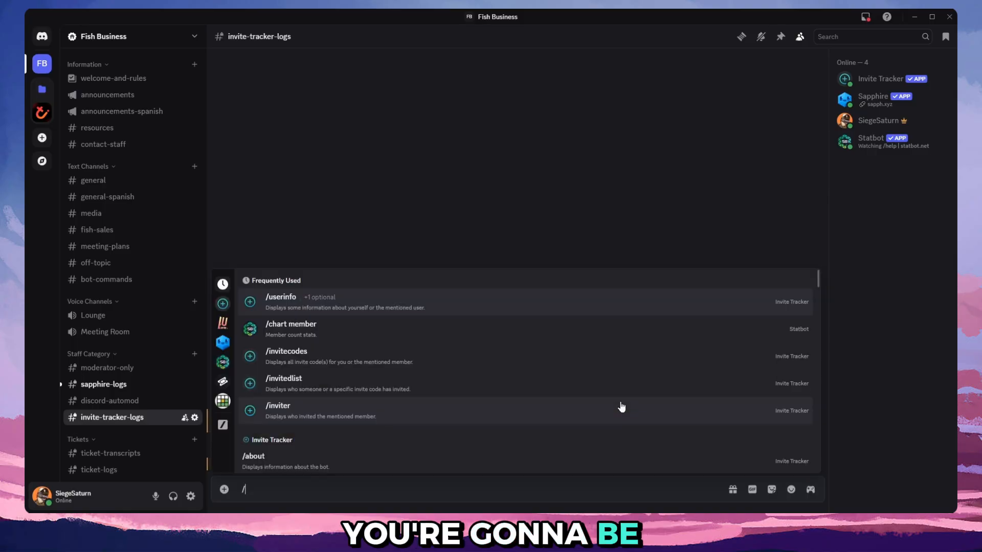
text(leaderboard invites)
key(Return)
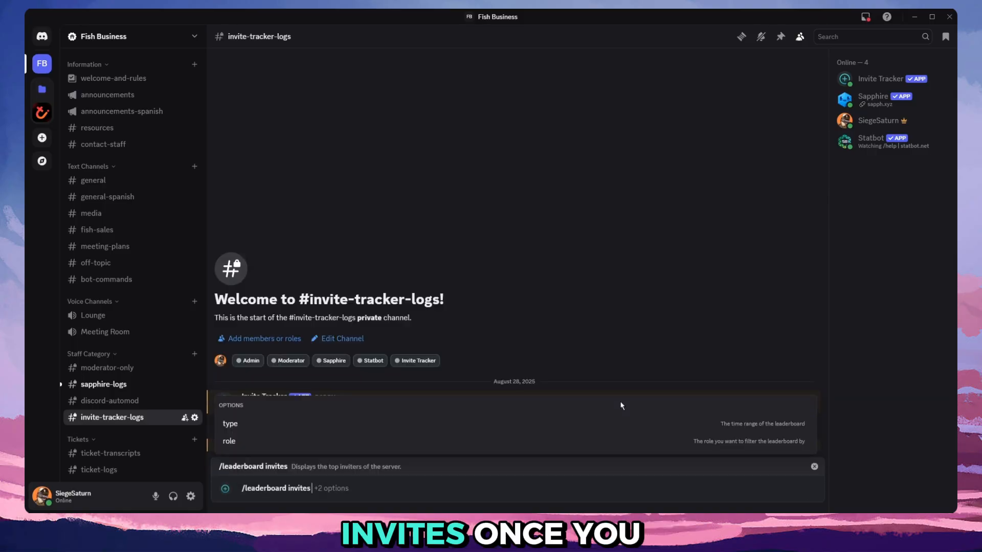
key(Return)
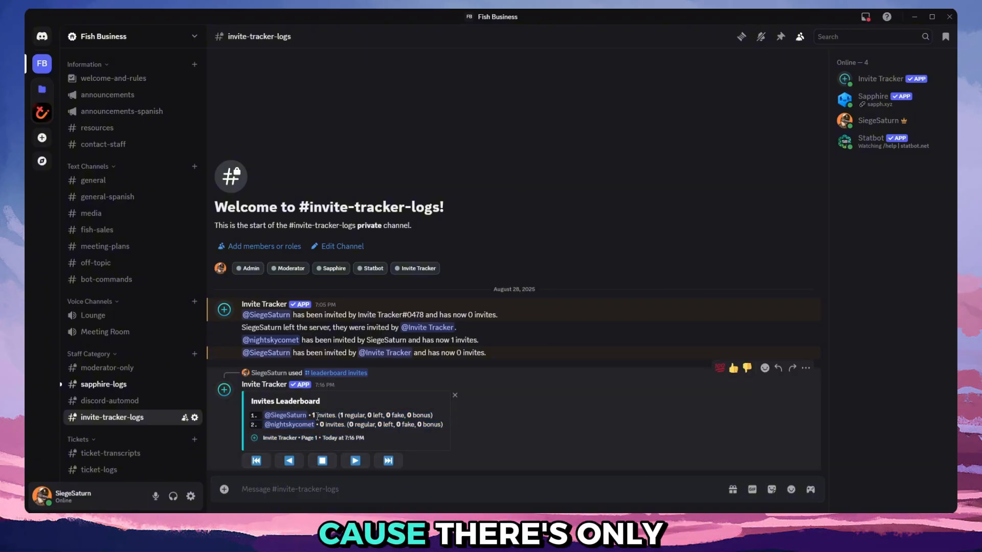
click(282, 417)
click(295, 427)
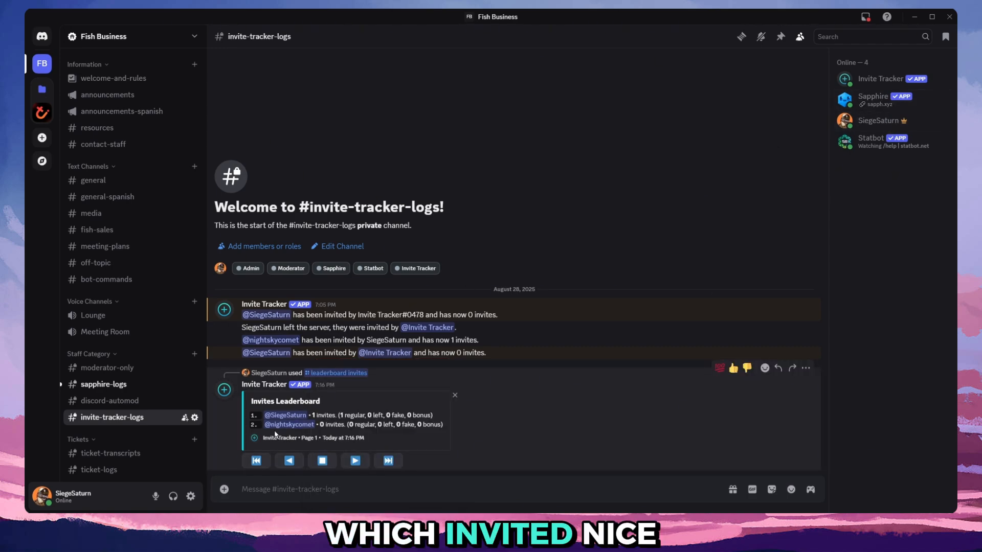
drag(311, 415, 338, 413)
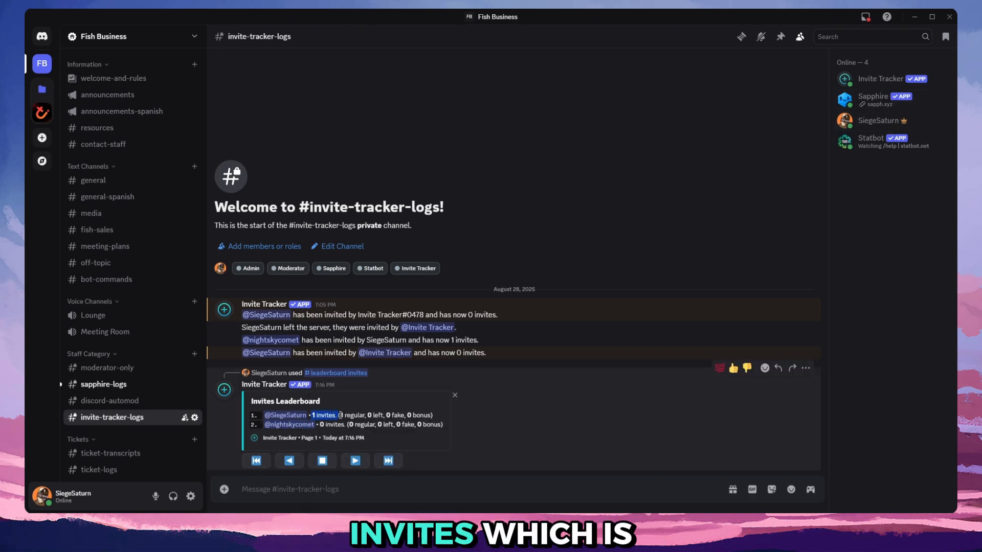
Run Invite Tracker's /stats combined command in the invite-tracker-logs channel to view the server's join and leave history.
click(263, 487)
text(/stat)
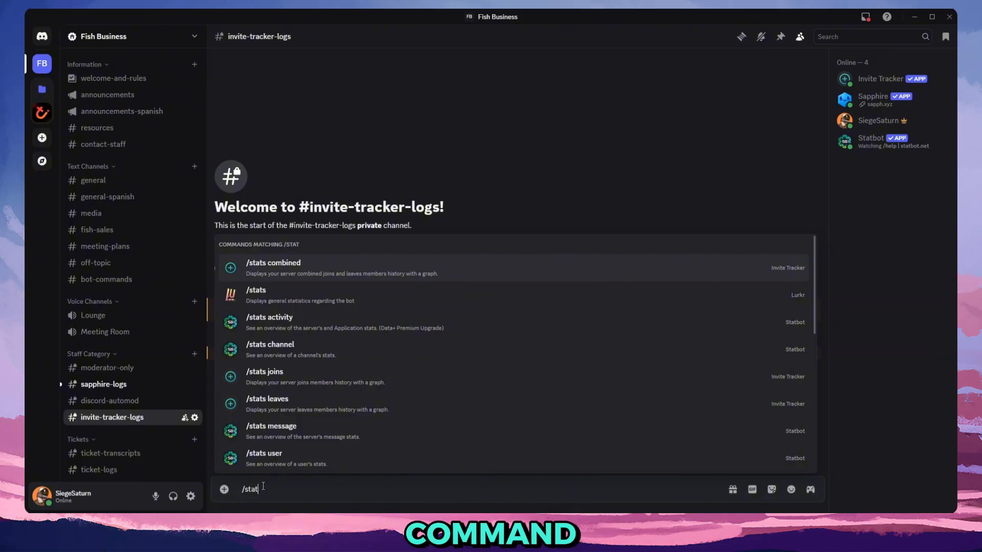
key(Return)
key(Return)
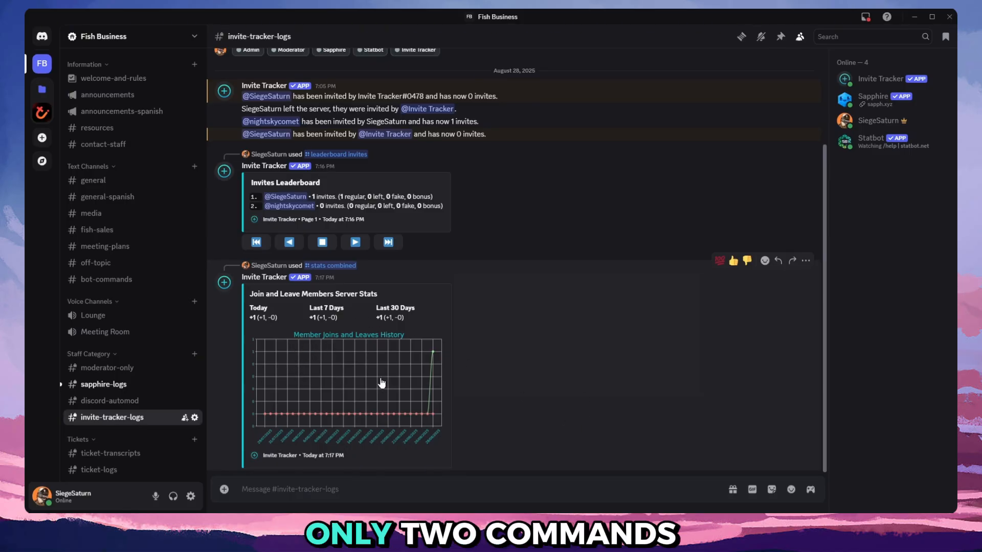
scroll(605, 399, up, 3)
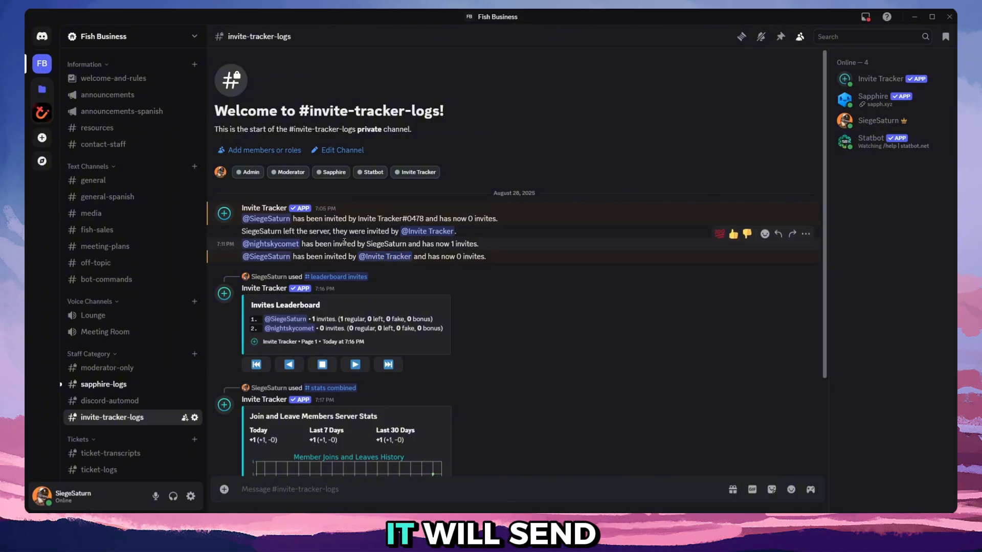
Delete the invites leaderboard and the join and leave stats messages from the invite-tracker-logs channel.
scroll(345, 242, down, 3)
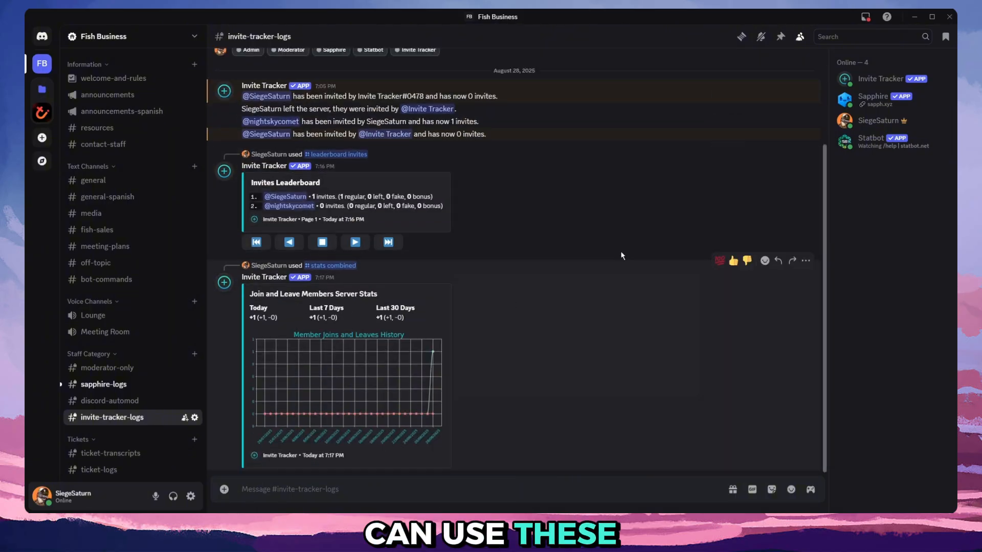
shift+click(806, 150)
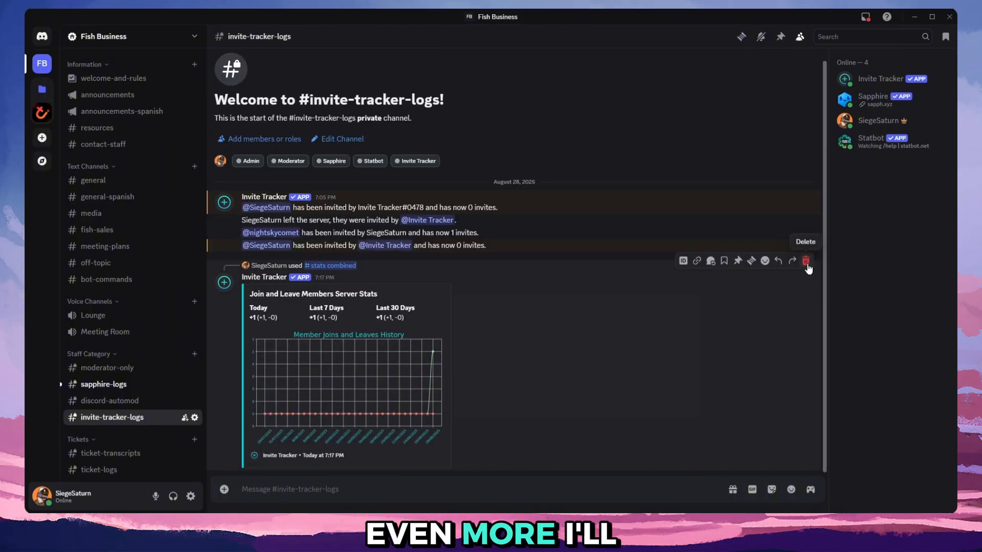
shift+click(806, 263)
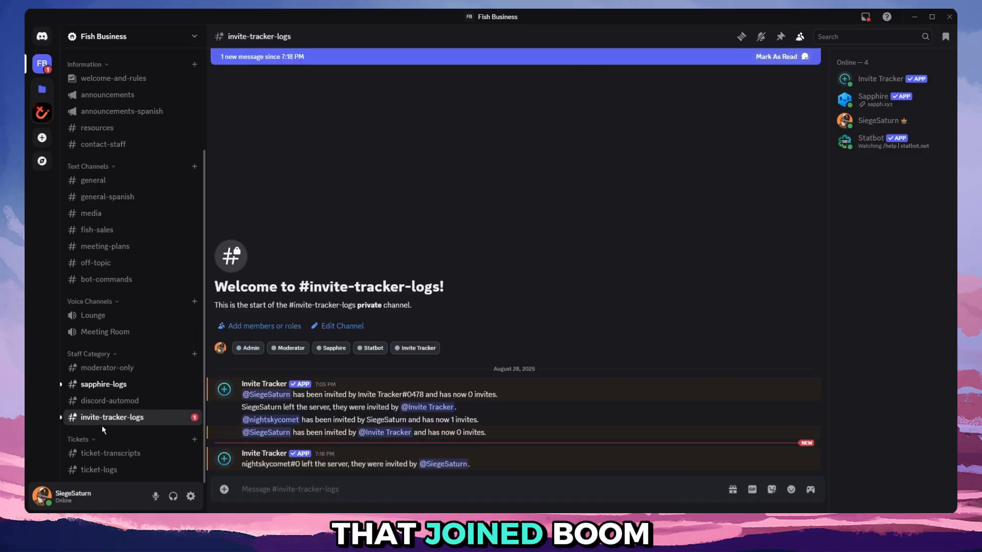
Examine the newest leave message in invite-tracker-logs for the departed member and the person who invited them.
drag(247, 463, 302, 464)
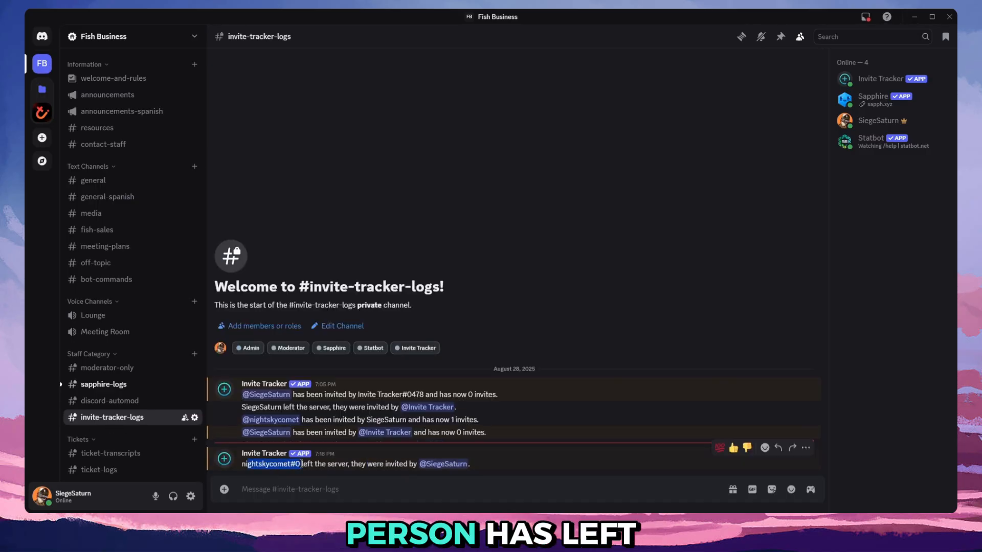
double_click(263, 466)
drag(322, 465, 341, 466)
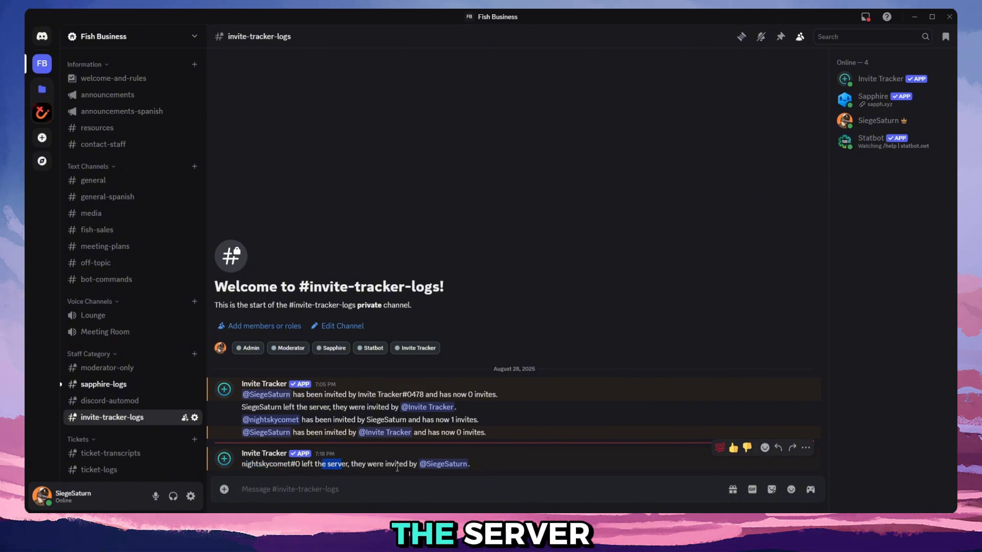
click(457, 465)
Rerun /leaderboard invites in the same channel to view the invite counts after the member's departure.
click(426, 483)
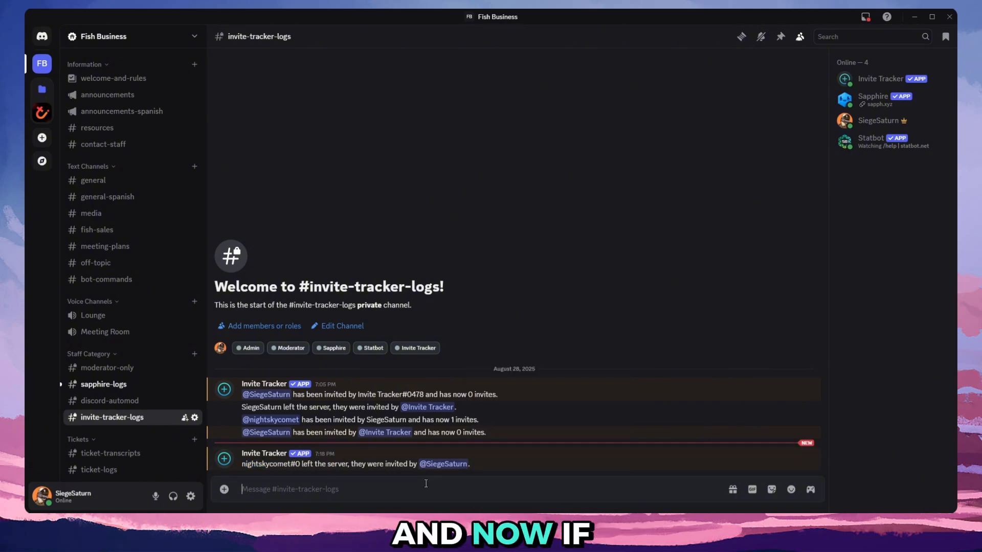
text(/lead)
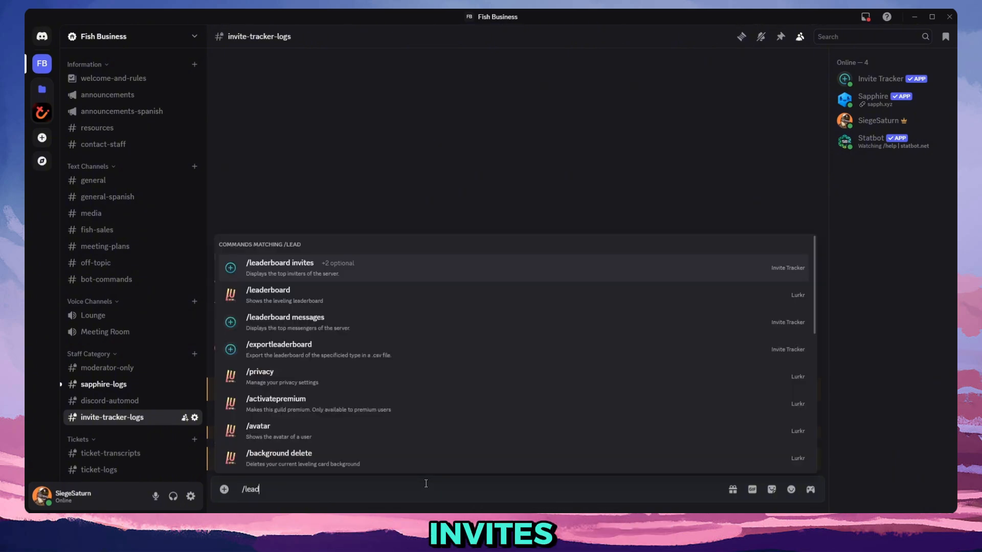
key(Return)
key(Return)
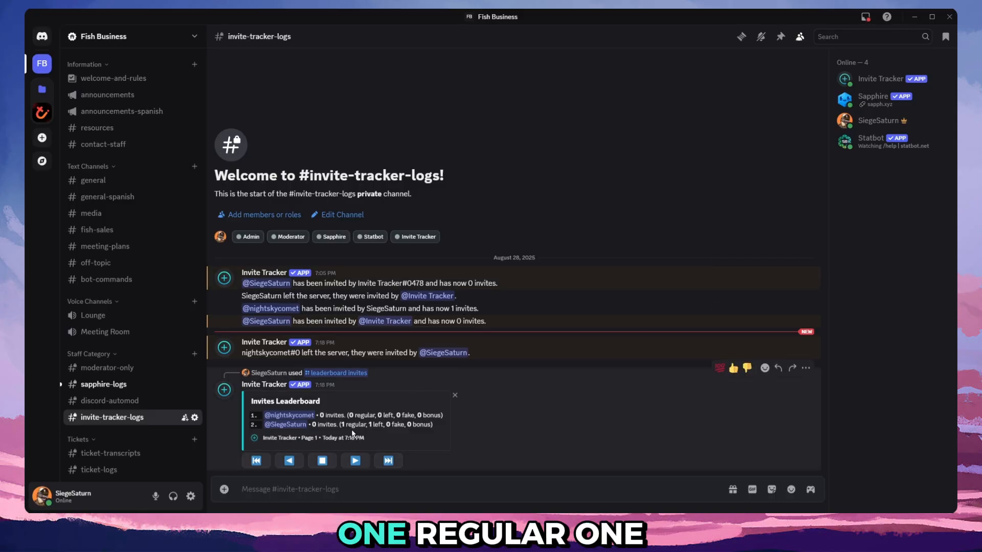